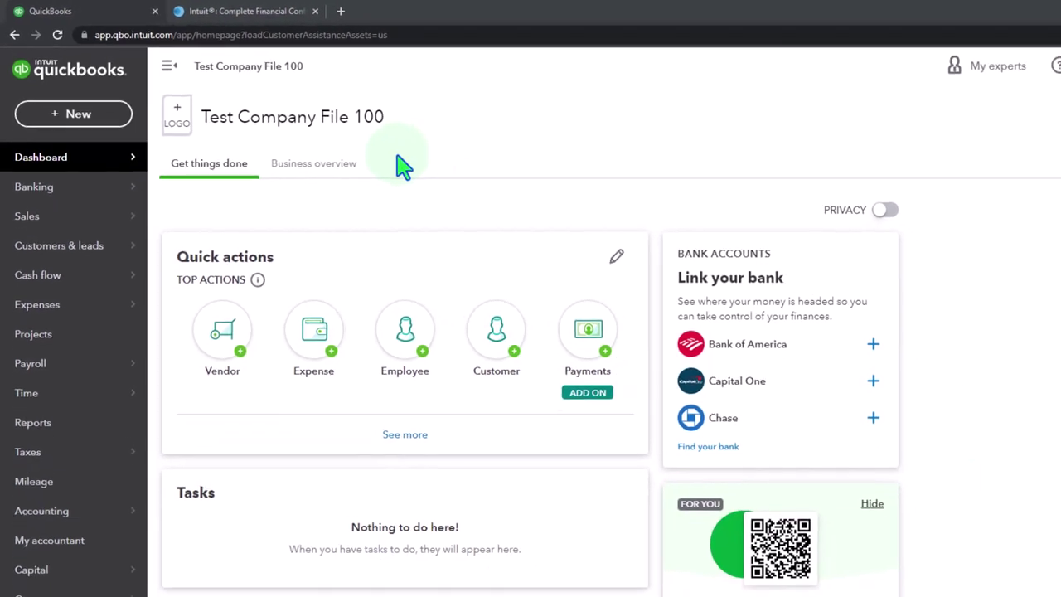
# - Open the QuickBooks Online product page from the Intuit site and view its plan prices and 30-day free trial option
pyautogui.click(263, 13)
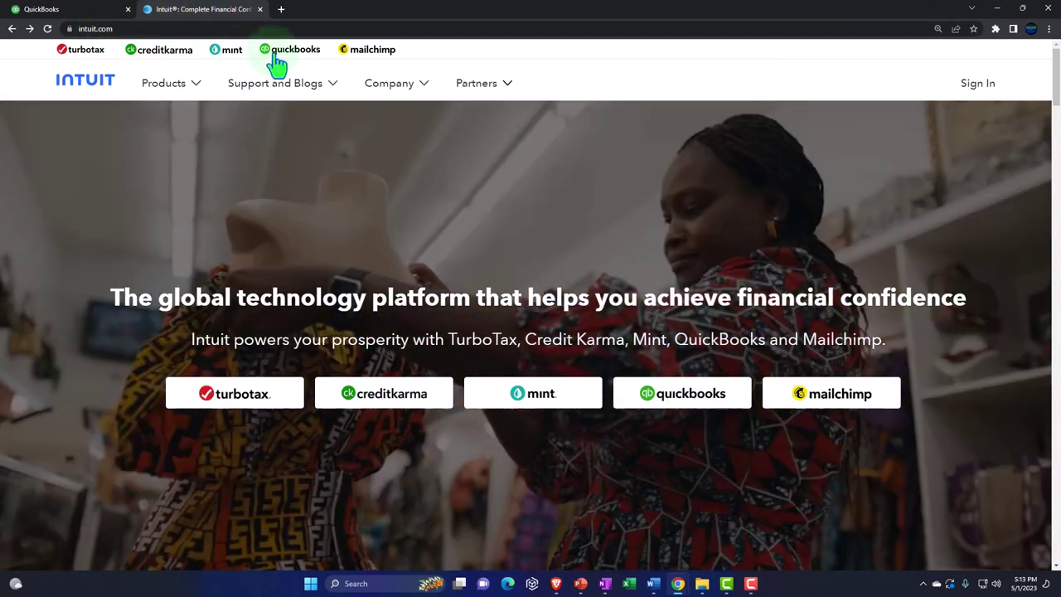
pyautogui.click(278, 58)
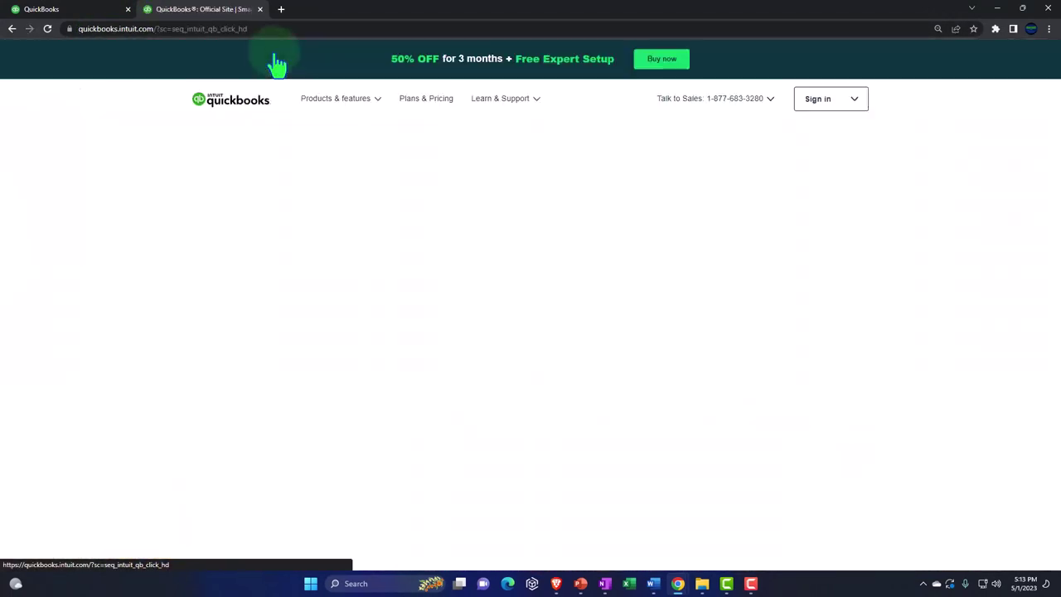
pyautogui.scroll(-20, 357, 249)
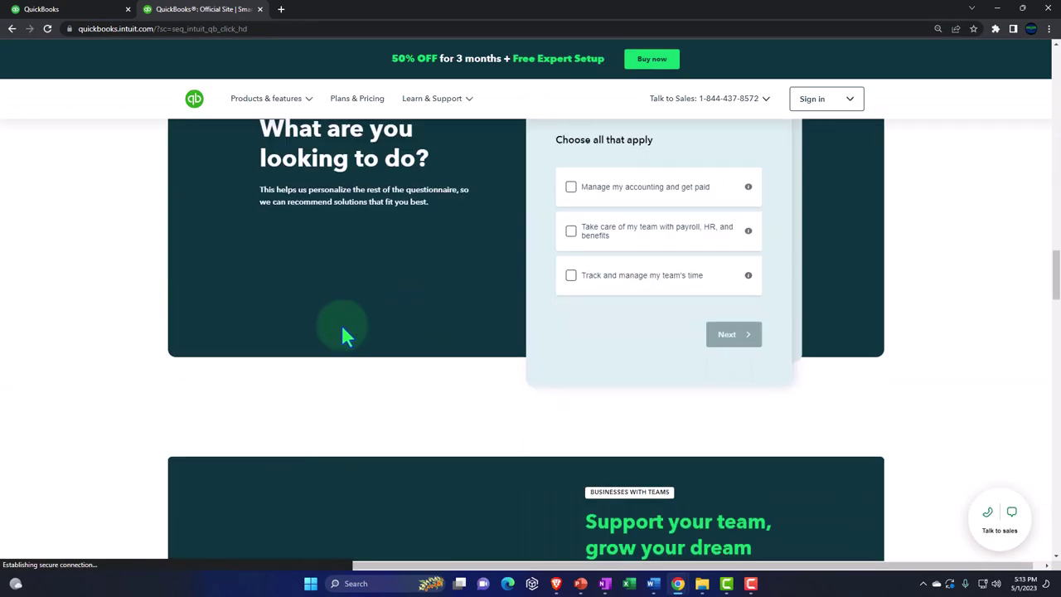
pyautogui.scroll(-20, 347, 340)
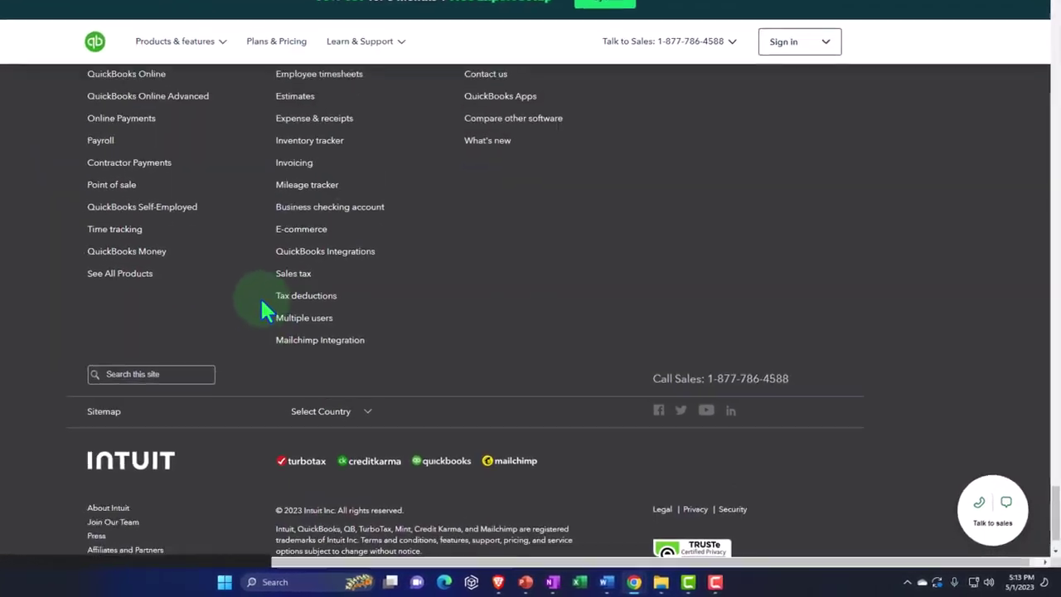
pyautogui.scroll(3, 263, 298)
pyautogui.scroll(2, 190, 255)
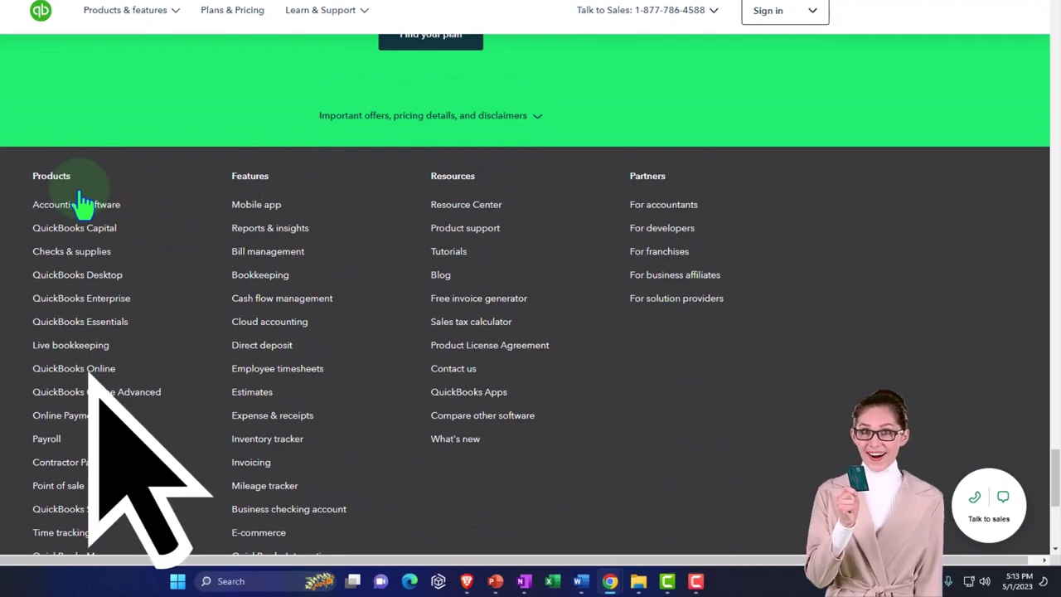
pyautogui.click(74, 375)
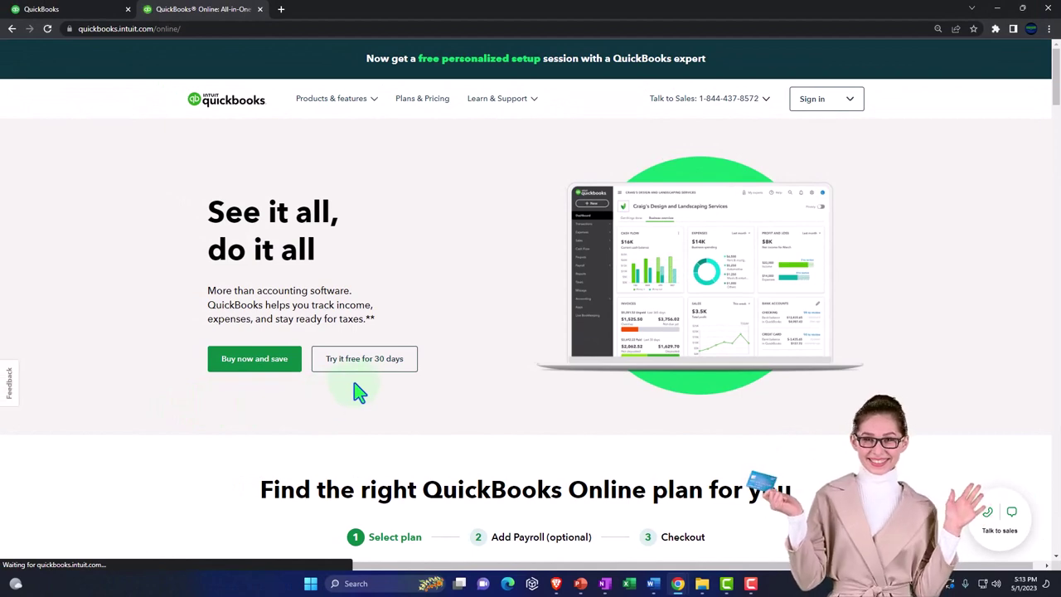
pyautogui.scroll(-3, 358, 392)
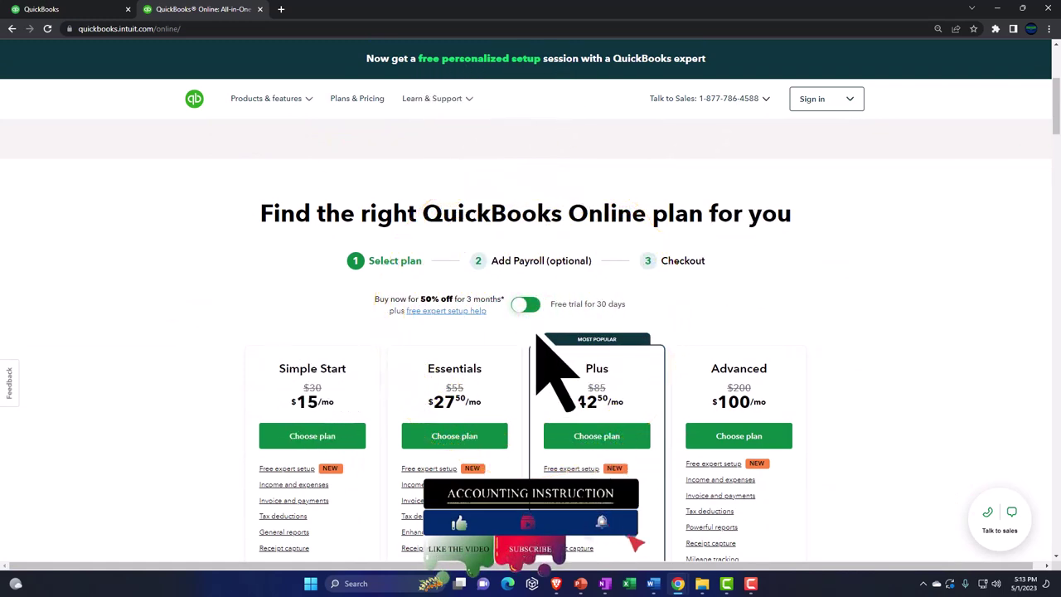
pyautogui.moveTo(1060, 157); pyautogui.dragTo(680, 136)
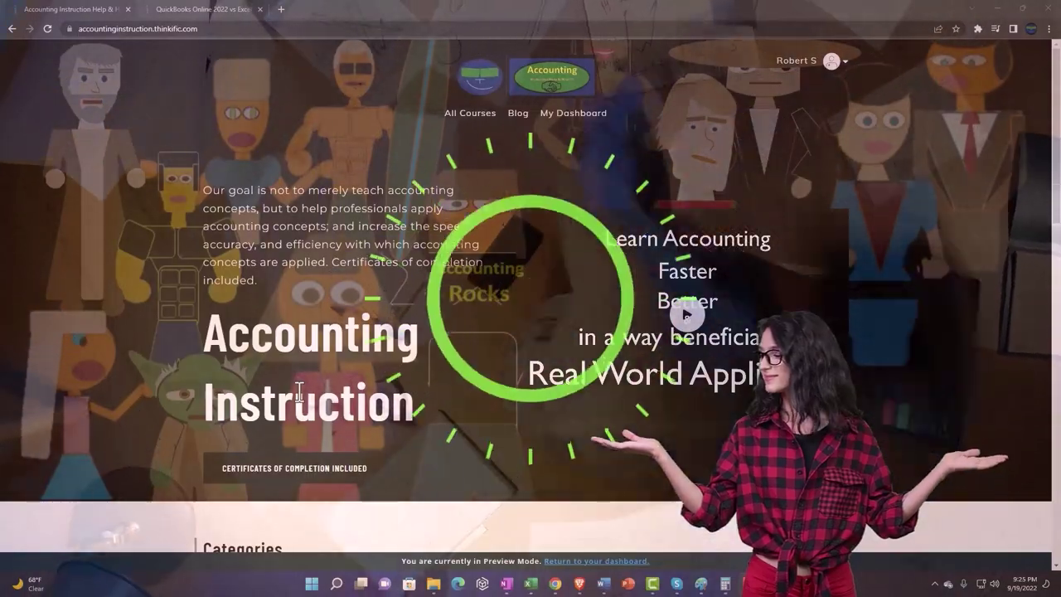
# - Browse the Accounting Instruction course categories and view the OneNote - Getting Started 2022 section in the QuickBooks Online 2022 course
pyautogui.scroll(-3, 144, 447)
pyautogui.scroll(-4, 146, 454)
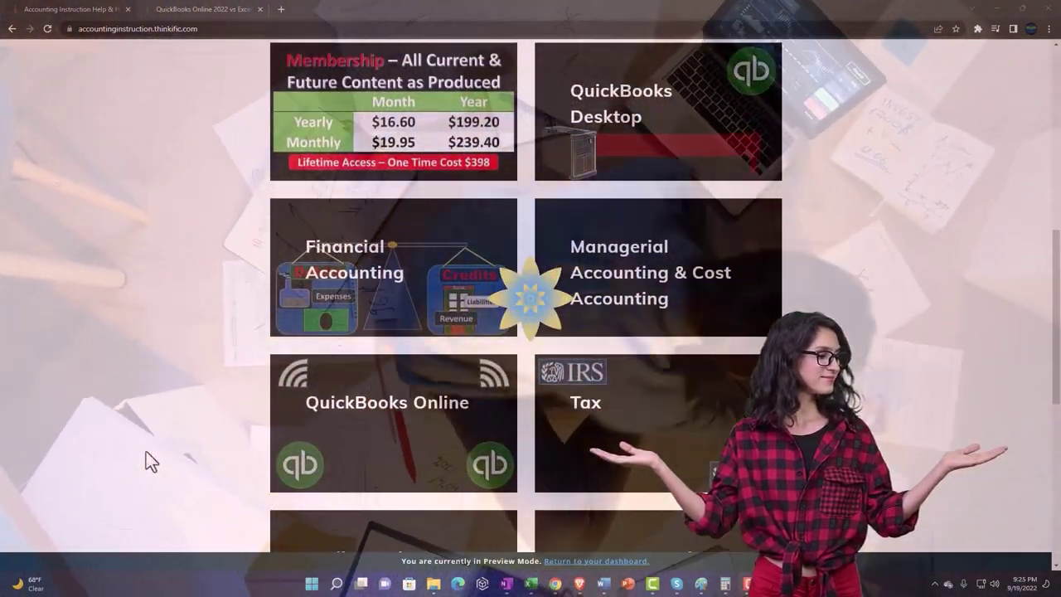
pyautogui.scroll(-6, 146, 452)
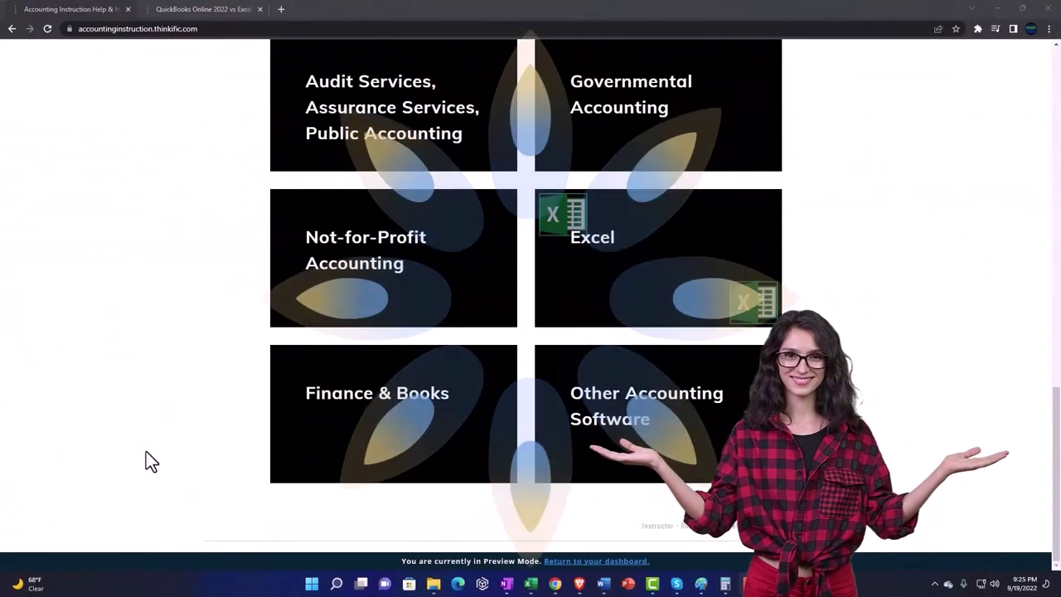
pyautogui.click(189, 12)
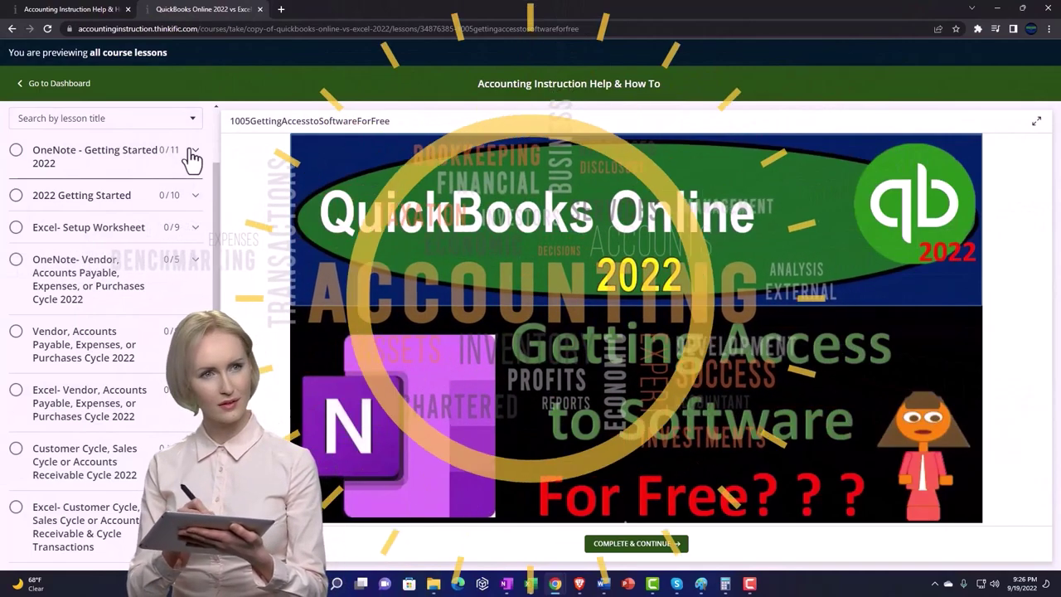
pyautogui.click(193, 155)
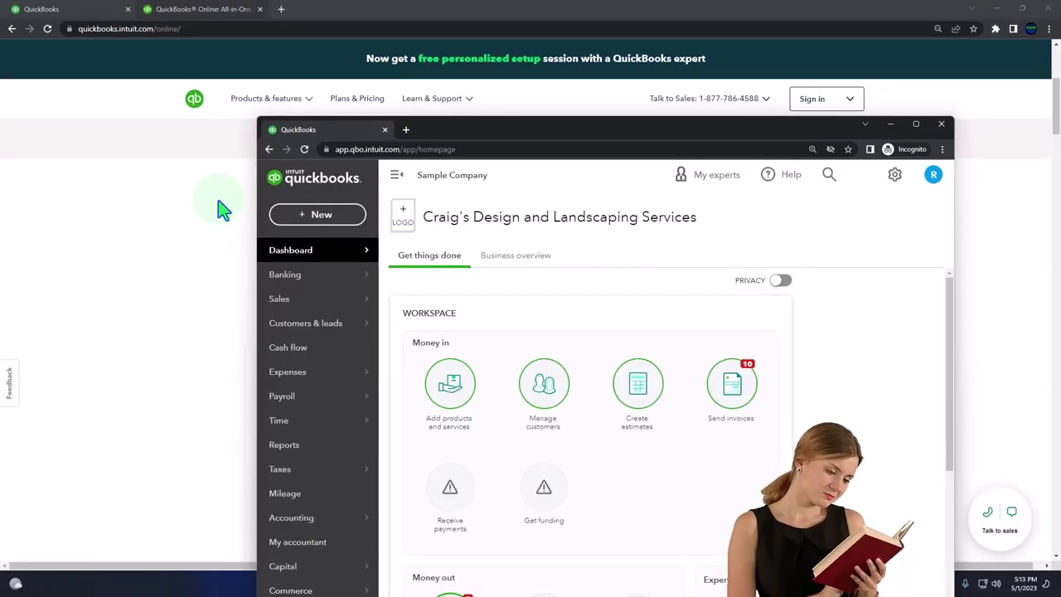
# - Return to Test Company File 100 and look over its settings options, including the switch to Business view
pyautogui.click(943, 151)
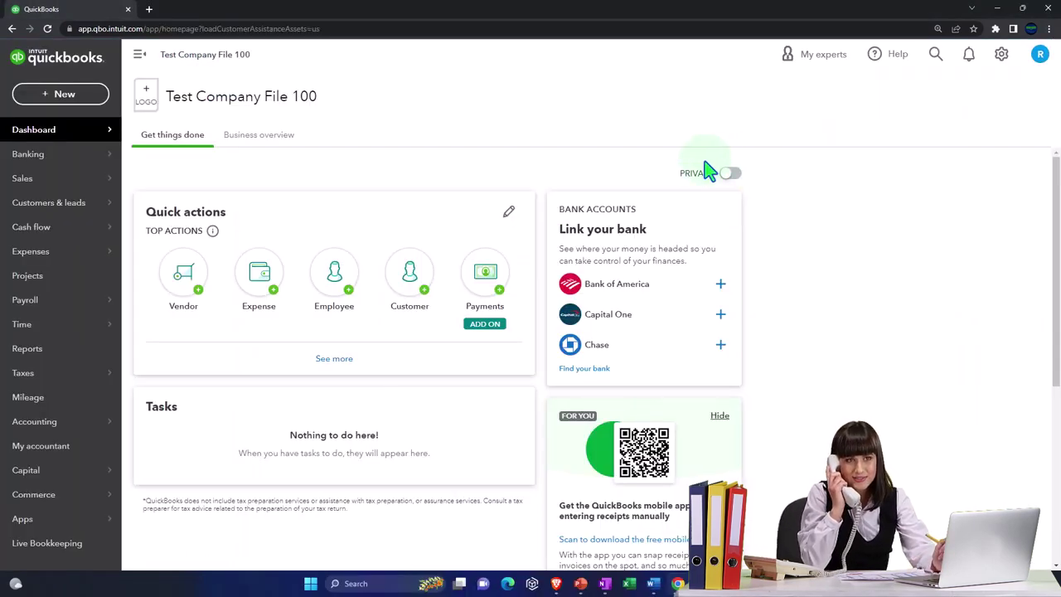
pyautogui.click(1002, 56)
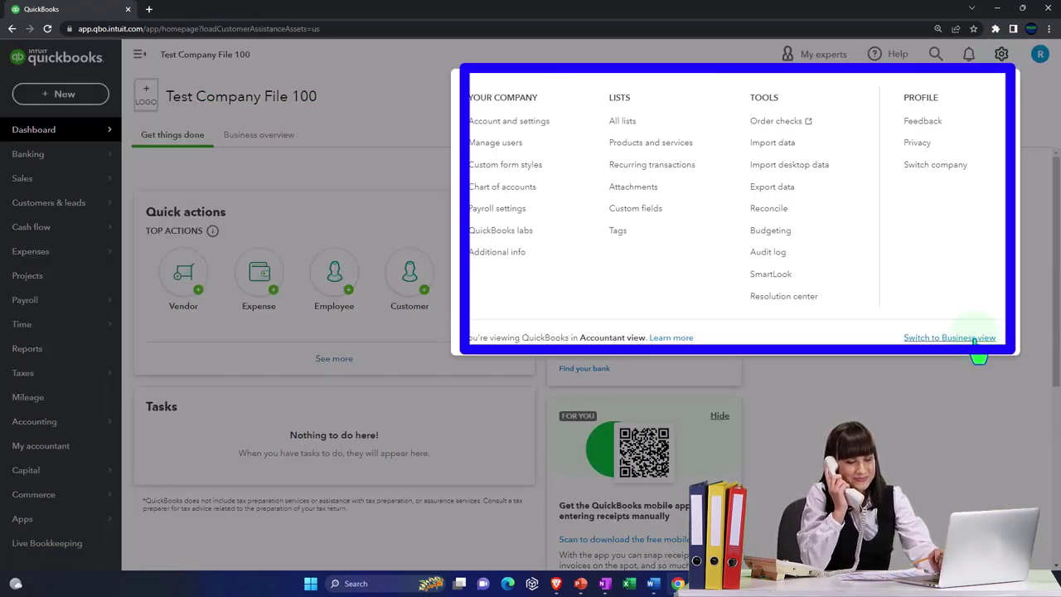
pyautogui.click(887, 447)
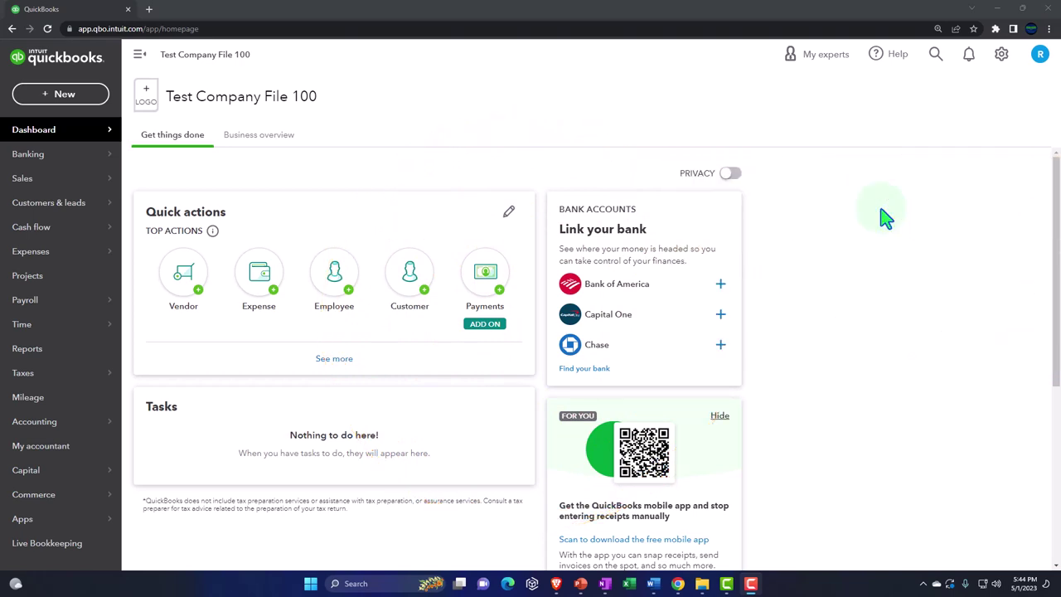
# - Open the customer list under Sales and start a new customer with the company name 400
pyautogui.moveTo(20, 181)
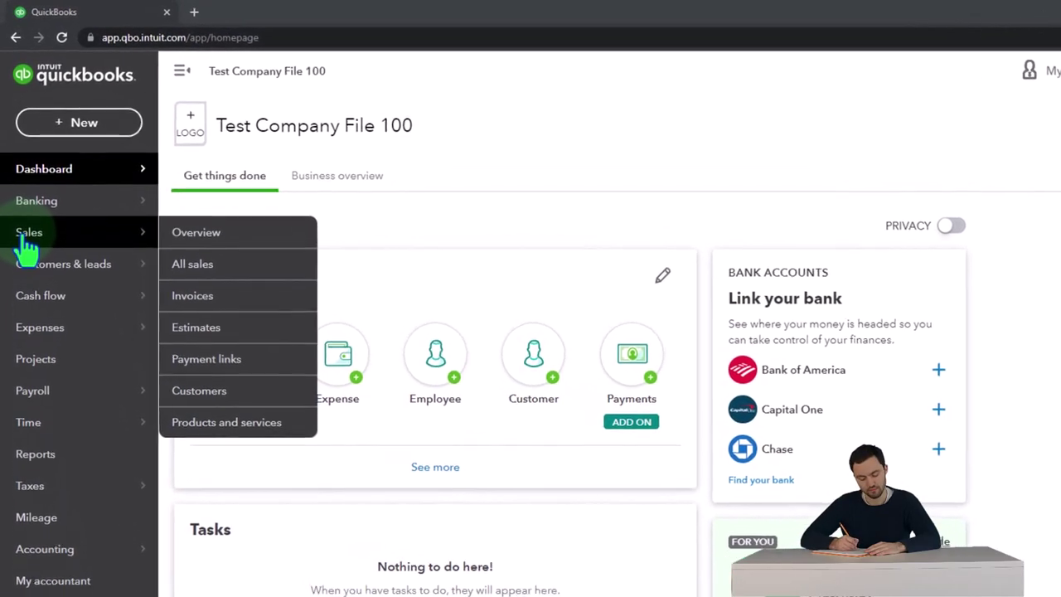
pyautogui.click(28, 240)
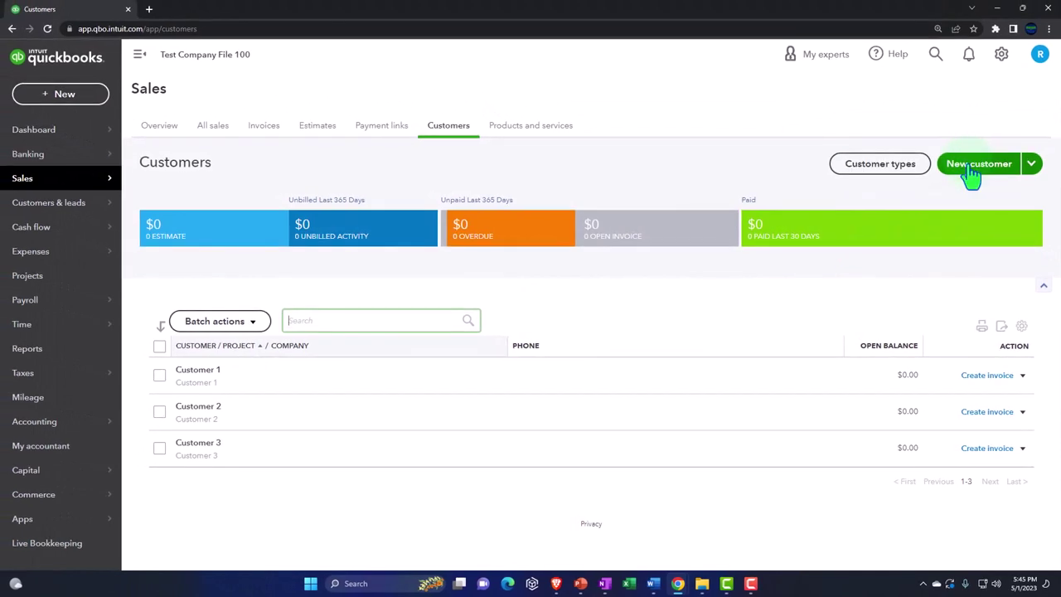
pyautogui.click(973, 175)
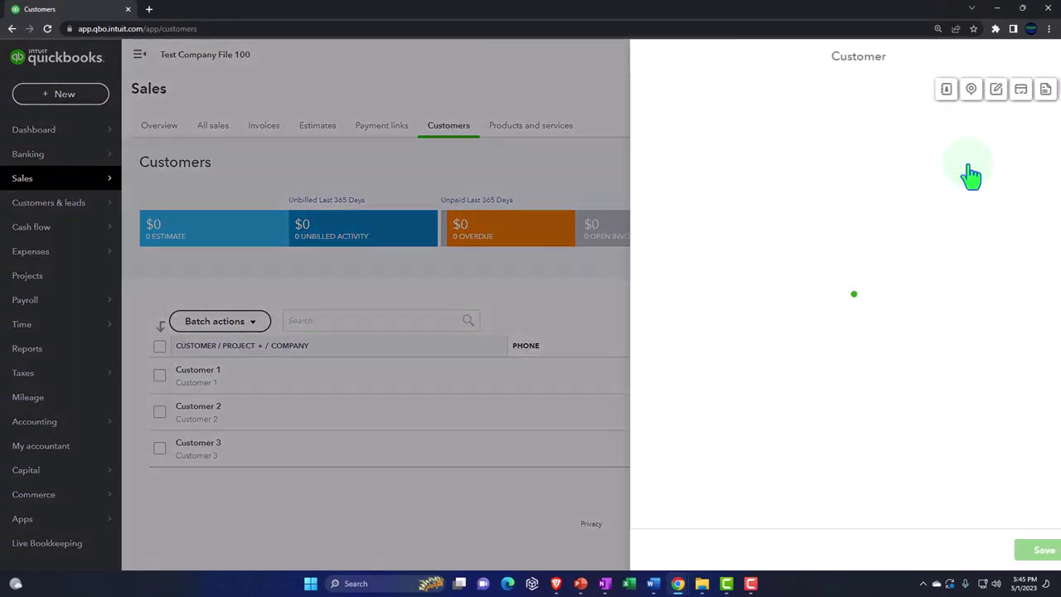
pyautogui.scroll(-1, 763, 278)
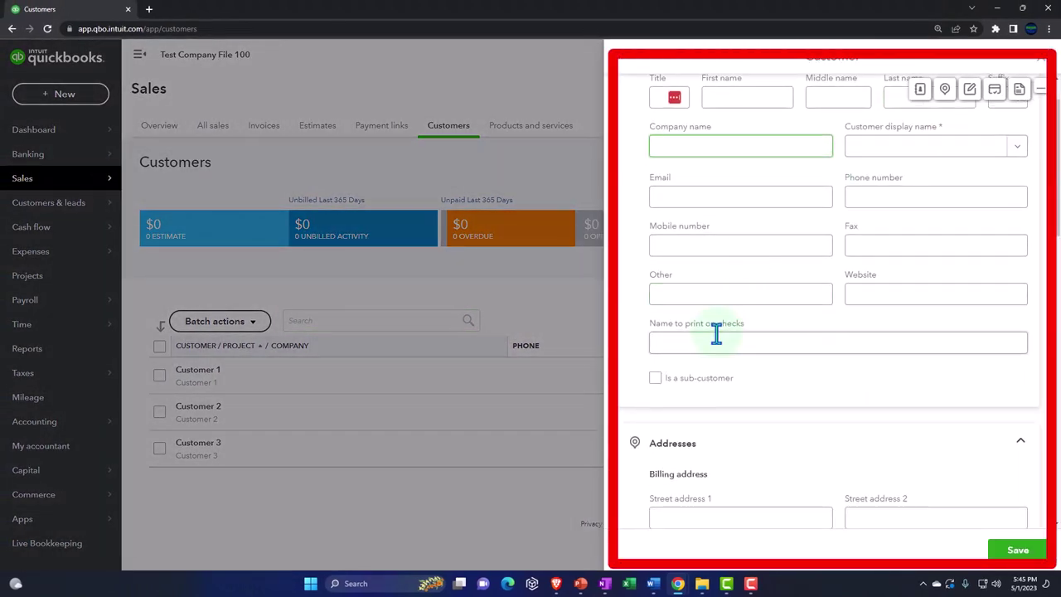
pyautogui.scroll(1, 718, 291)
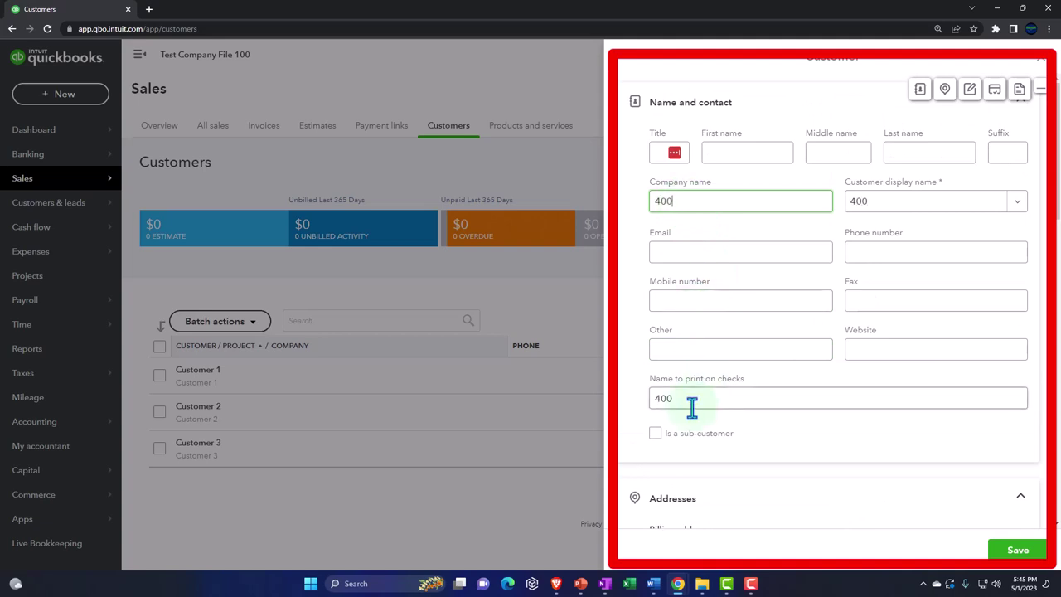
# - Make customer 400 a sub-customer of Customer 1, save it and return to the customer list
pyautogui.click(656, 437)
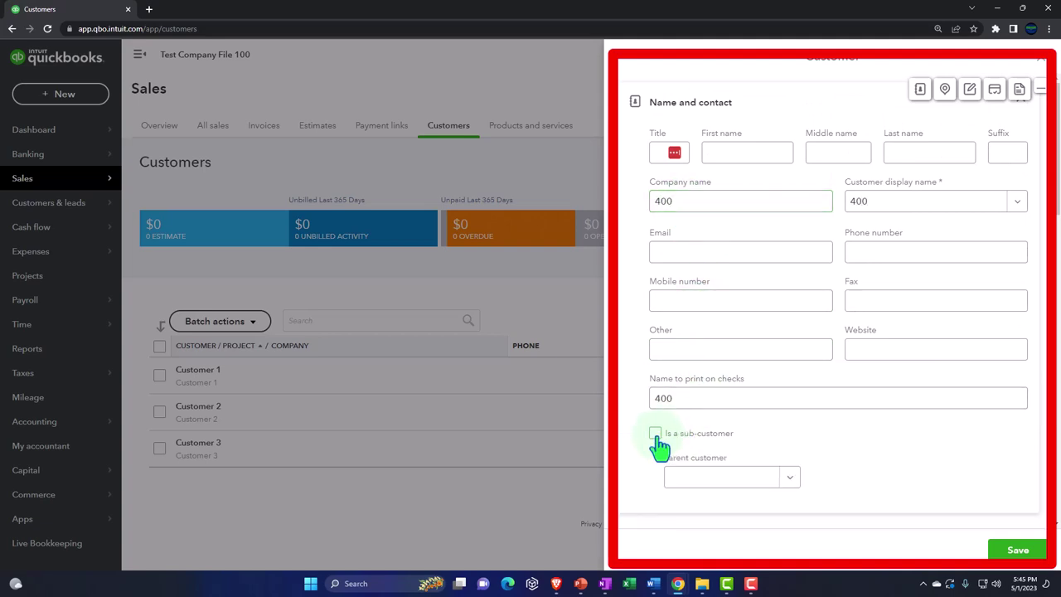
pyautogui.scroll(-2, 771, 384)
pyautogui.click(787, 370)
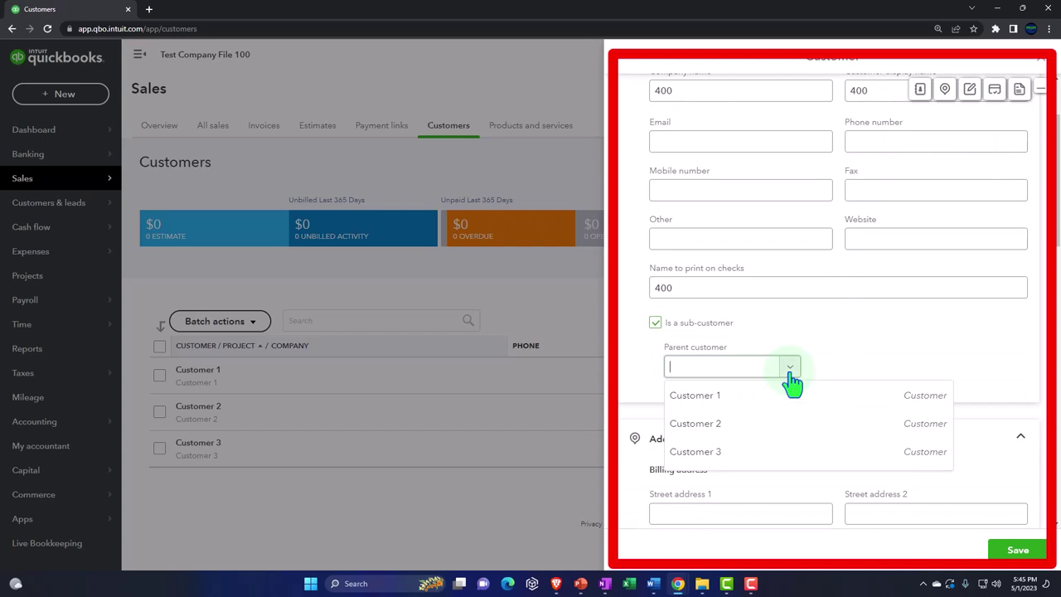
pyautogui.click(719, 402)
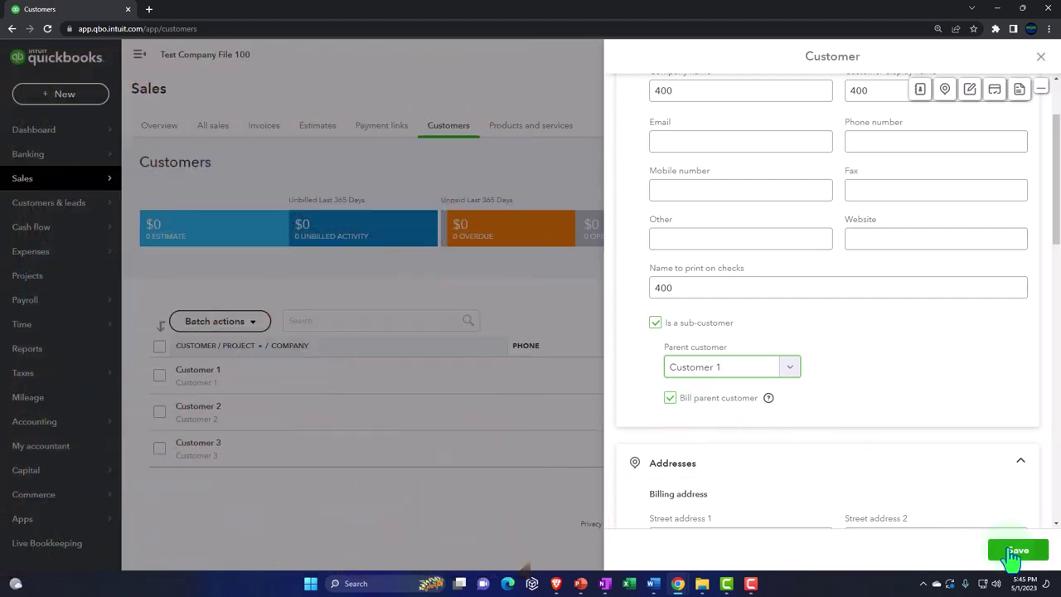
pyautogui.click(1017, 551)
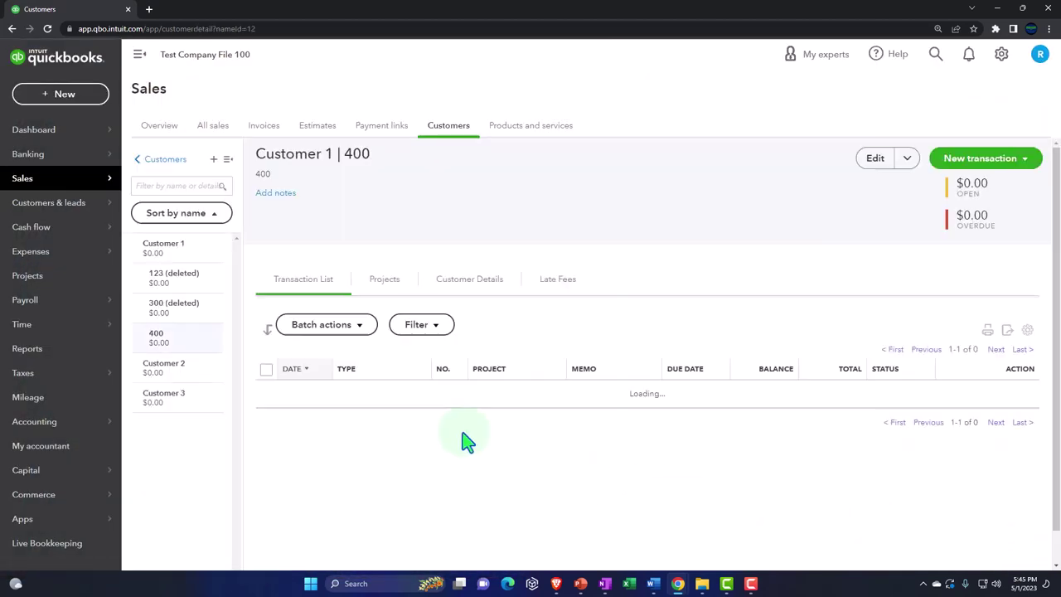
pyautogui.click(151, 160)
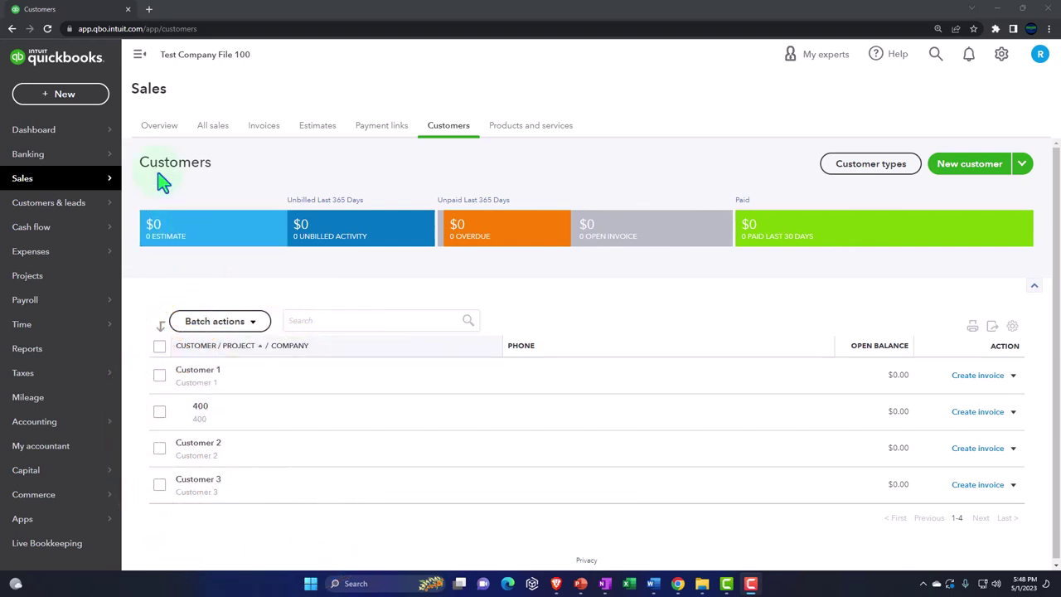
# - Duplicate the Customers browser tab and open the Profit and Loss report in the copy
pyautogui.rightClick(99, 12)
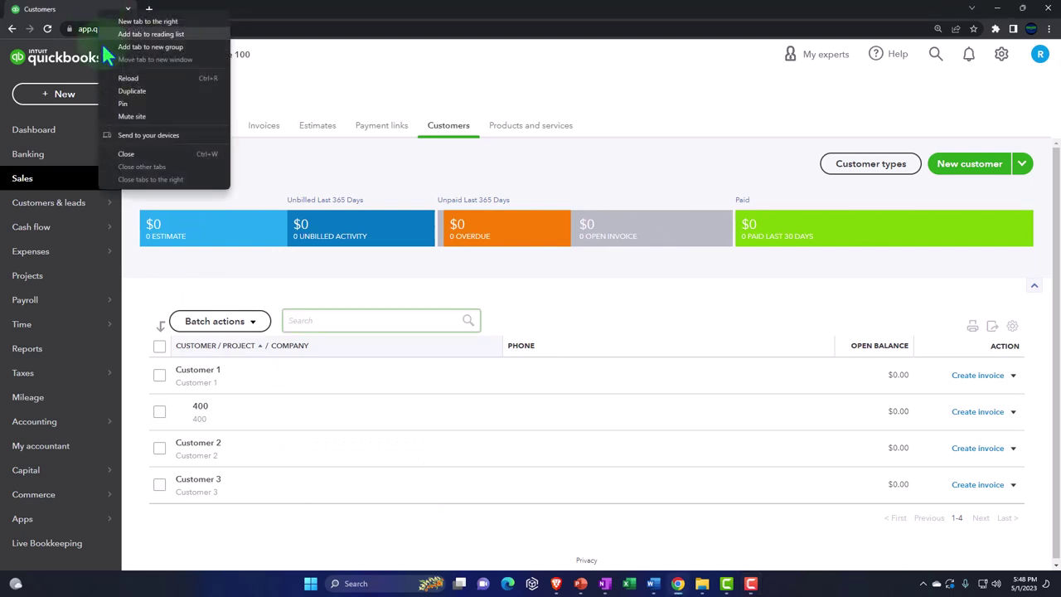
pyautogui.click(121, 84)
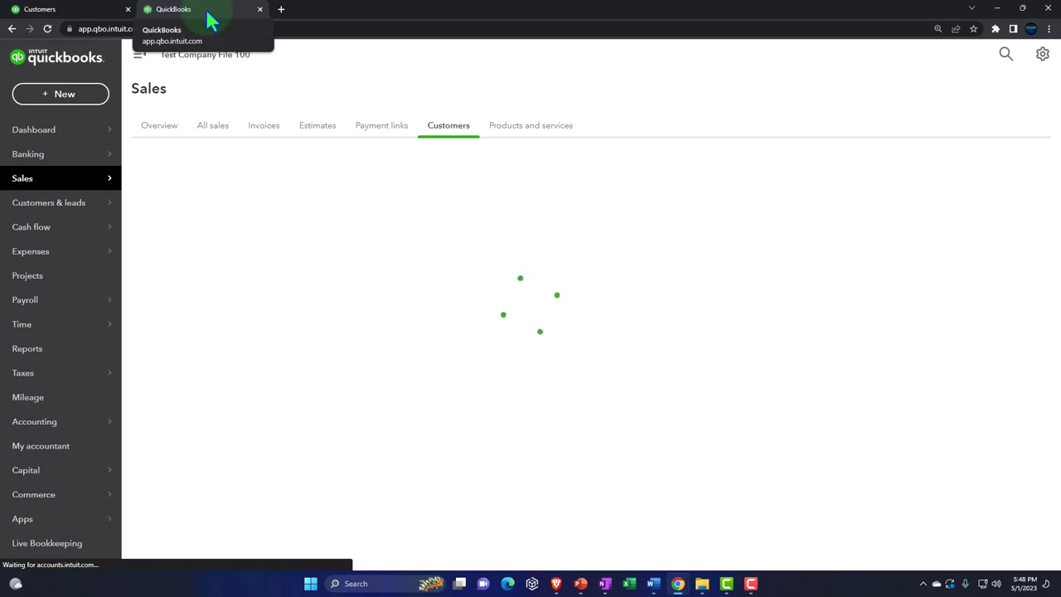
pyautogui.click(33, 349)
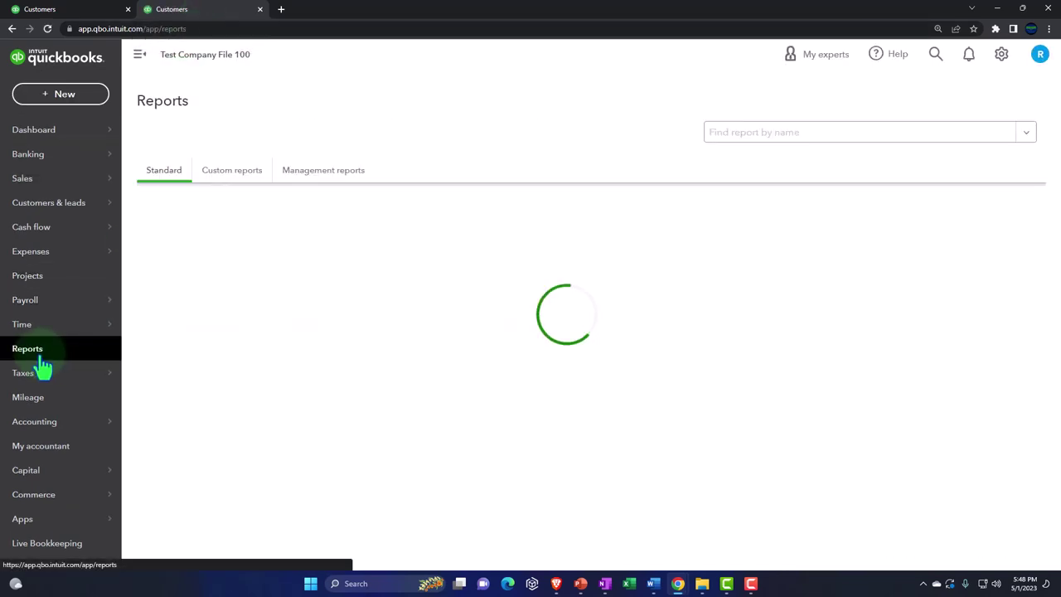
pyautogui.click(220, 317)
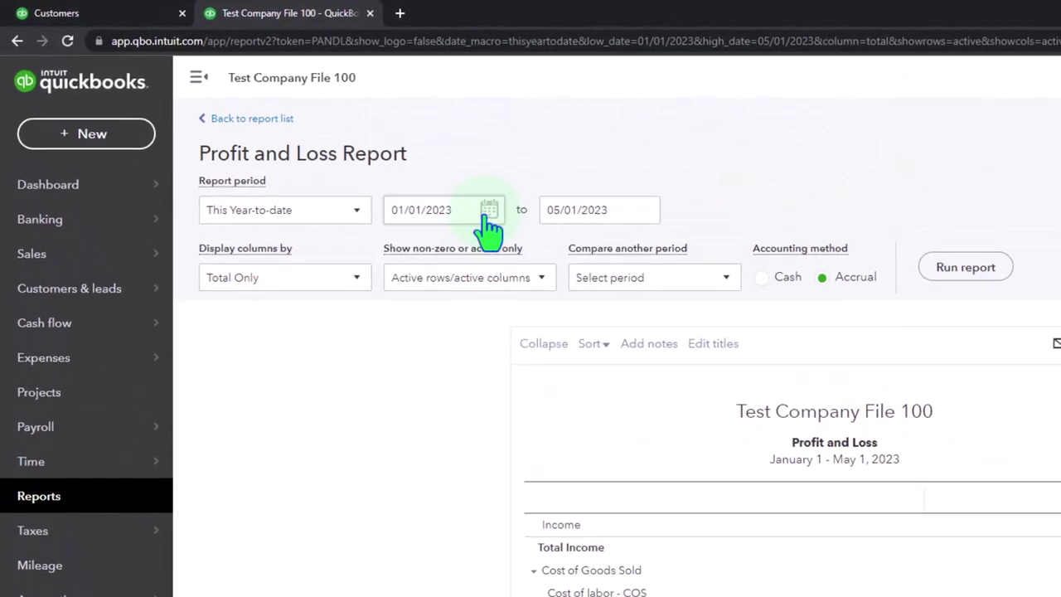
# - Set the Profit and Loss report period to 01/01/2023 through 12/31/2023 and run the report
pyautogui.click(475, 210)
pyautogui.write('010123')
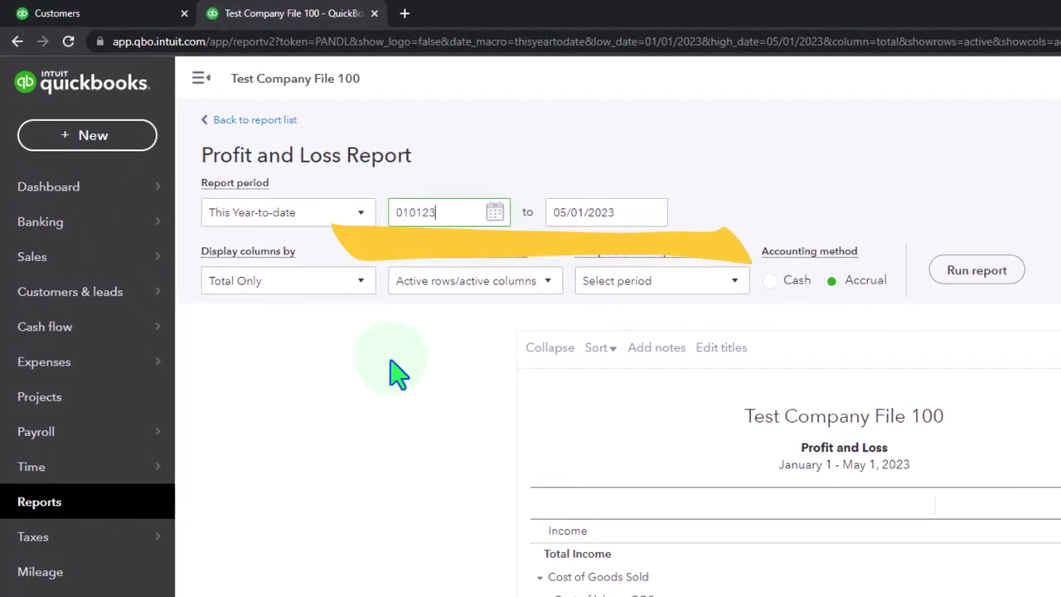
pyautogui.press('Tab')
pyautogui.write('12312023')
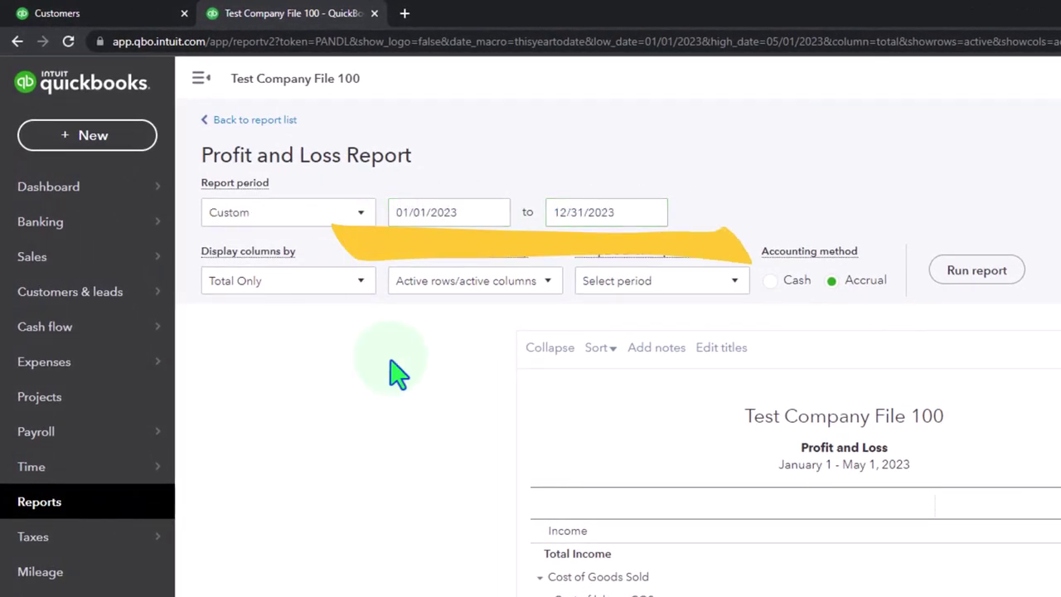
pyautogui.click(965, 271)
pyautogui.scroll(-2, 983, 282)
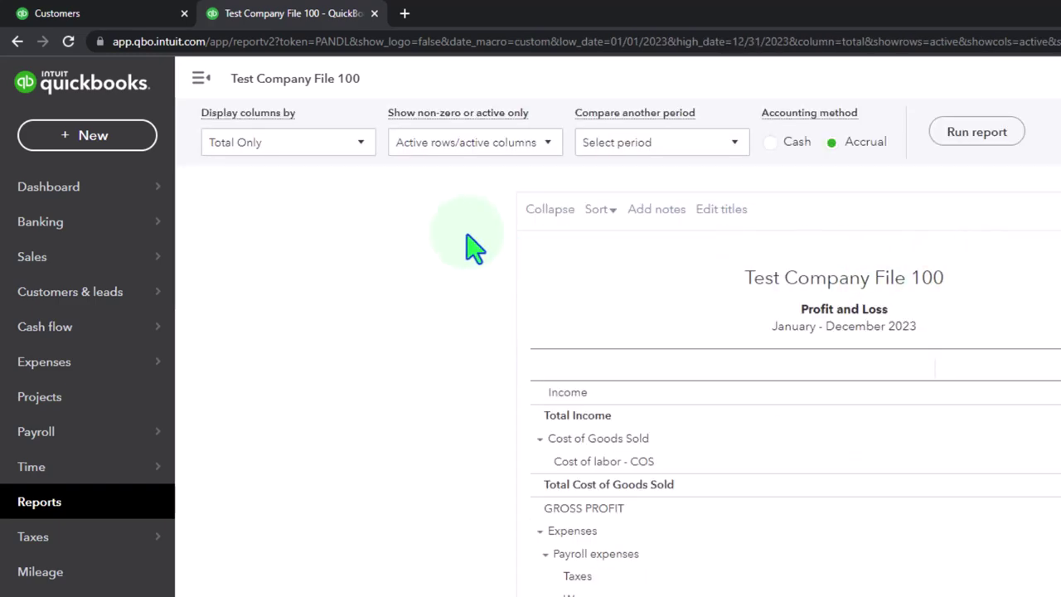
# - Display the Profit and Loss report's columns by Customers and rerun the report
pyautogui.click(362, 144)
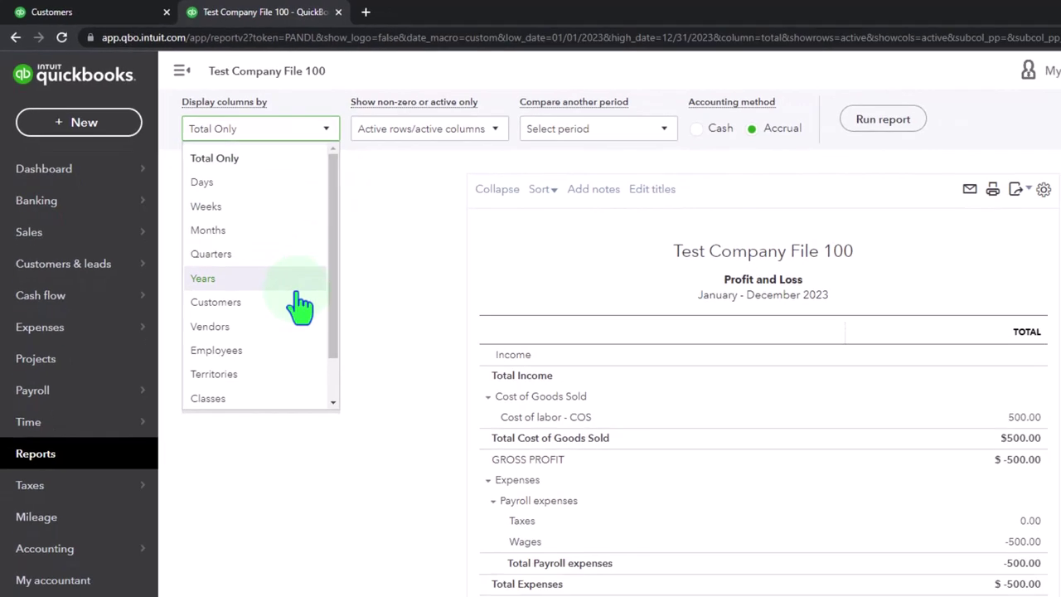
pyautogui.click(236, 330)
pyautogui.click(966, 133)
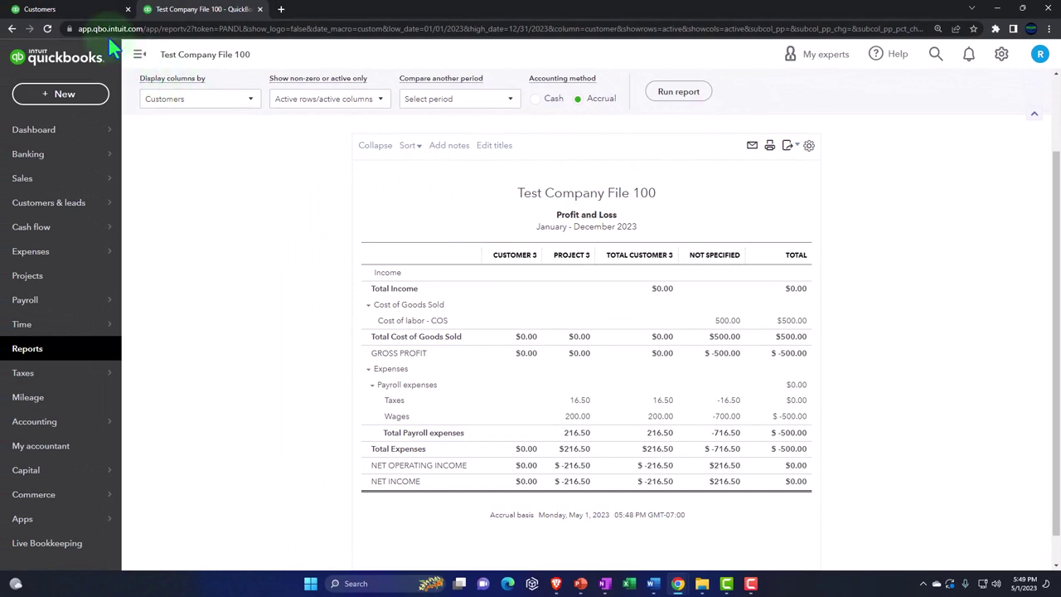
# - Switch back to the customer list, open a blank invoice to examine its class and territory fields, and close it
pyautogui.click(84, 13)
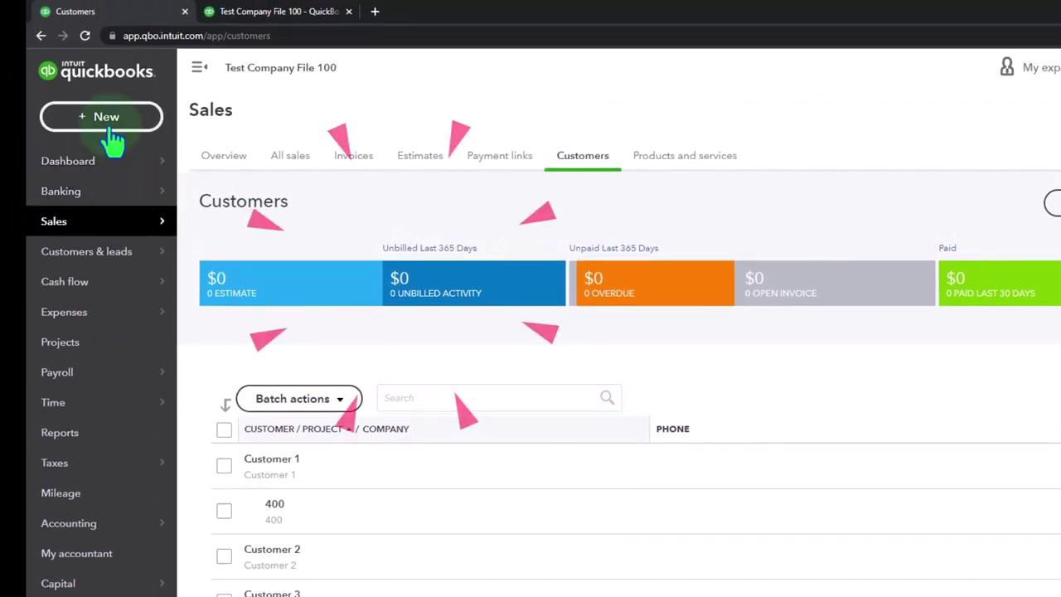
pyautogui.click(106, 124)
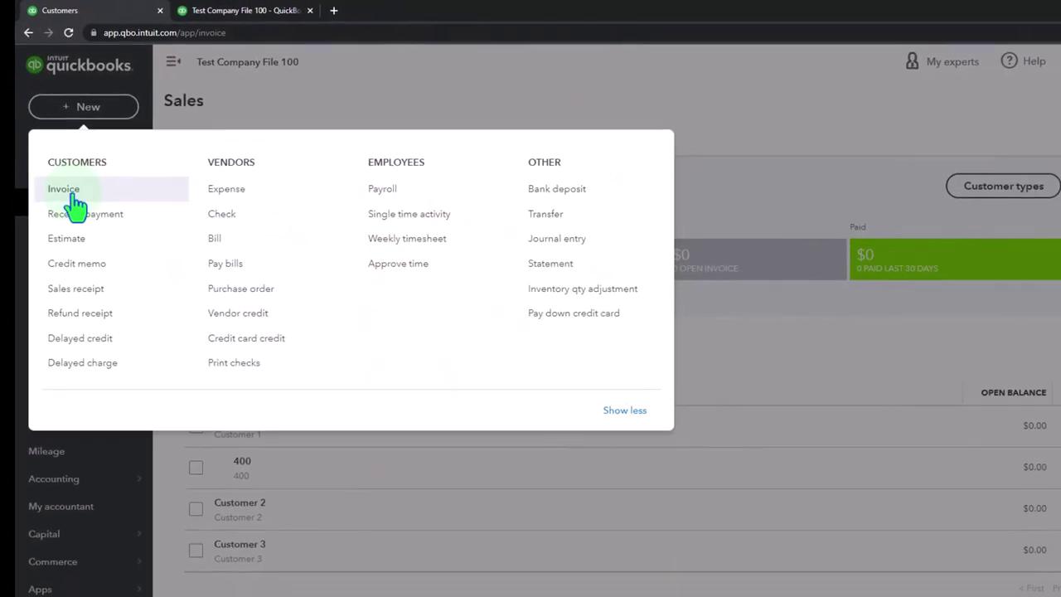
pyautogui.click(79, 206)
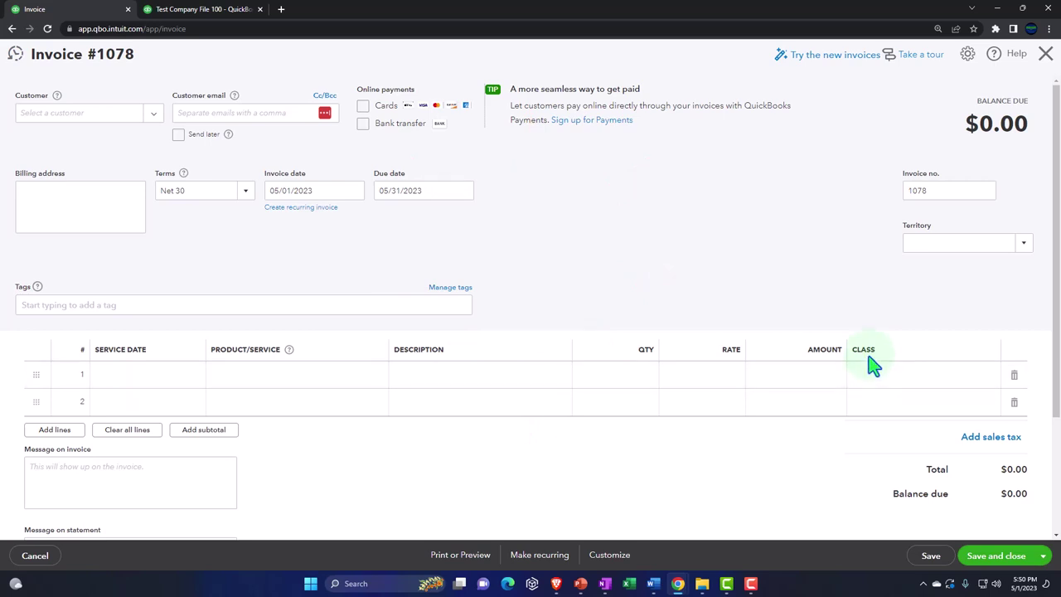
pyautogui.click(1046, 53)
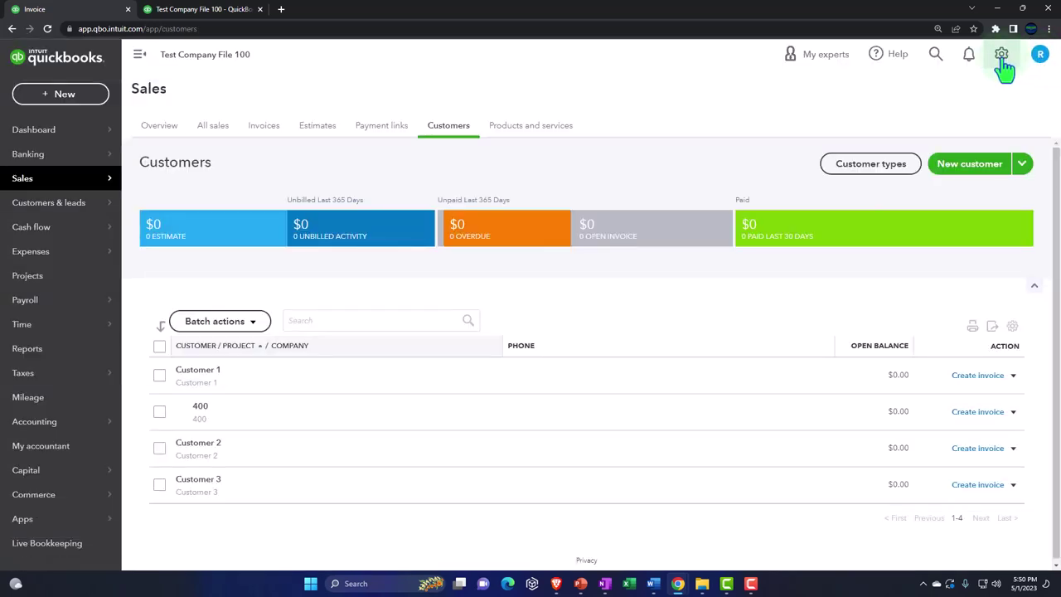
# - Open the Categories section for editing in the advanced Account and Settings
pyautogui.click(1002, 56)
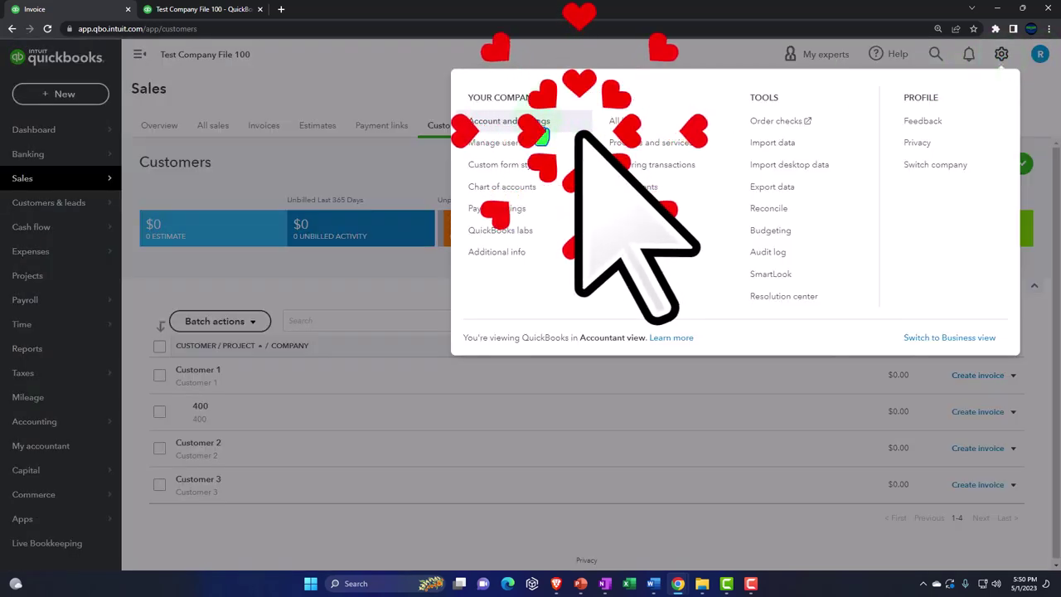
pyautogui.click(539, 129)
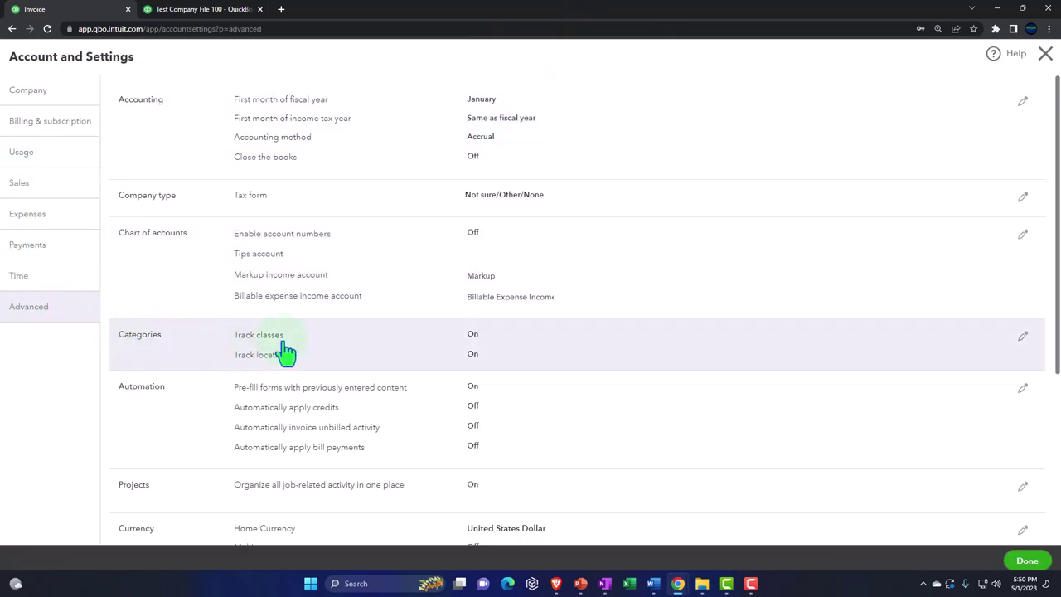
pyautogui.click(983, 350)
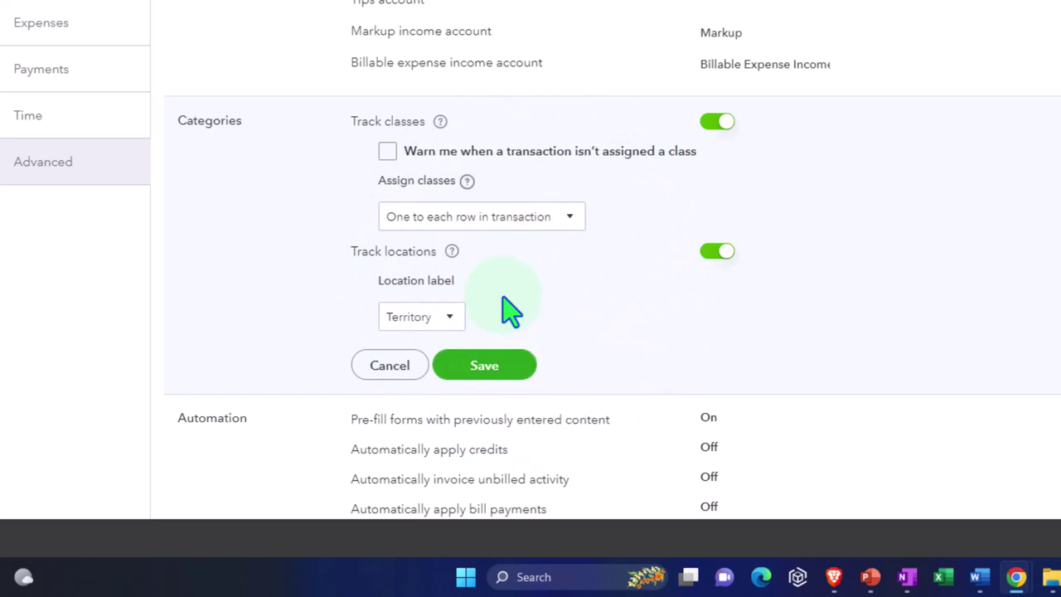
# - Try turning off Track locations, view the Assign classes options, and leave the settings without saving
pyautogui.click(712, 263)
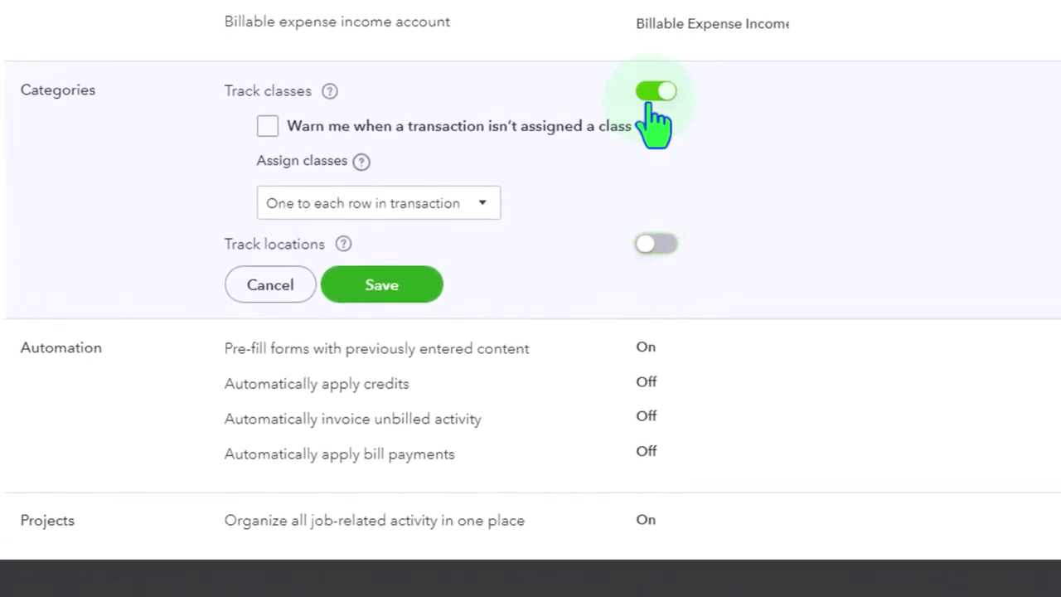
pyautogui.click(485, 209)
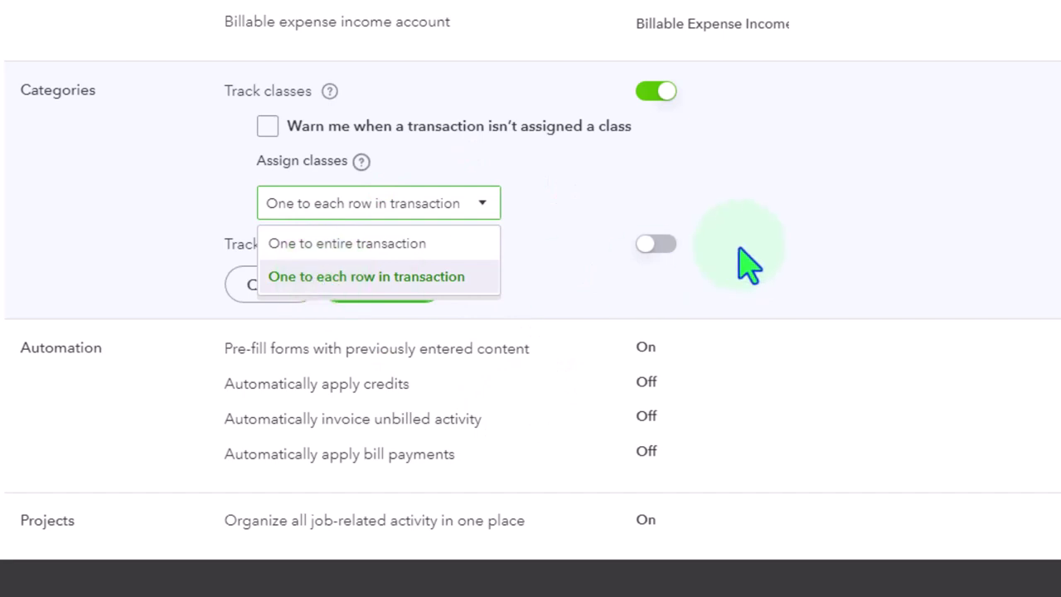
pyautogui.click(785, 242)
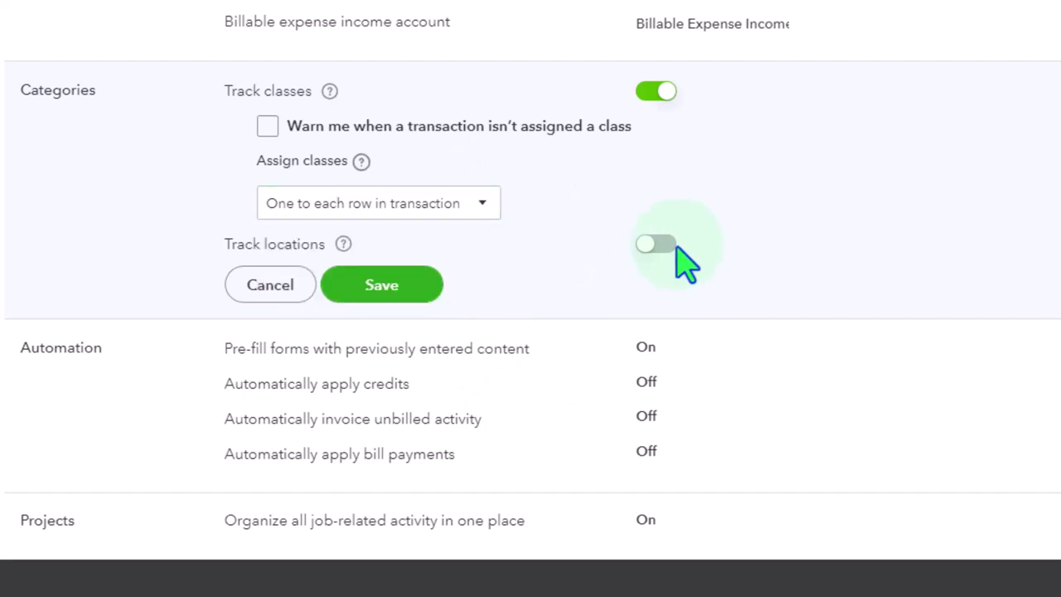
pyautogui.click(404, 228)
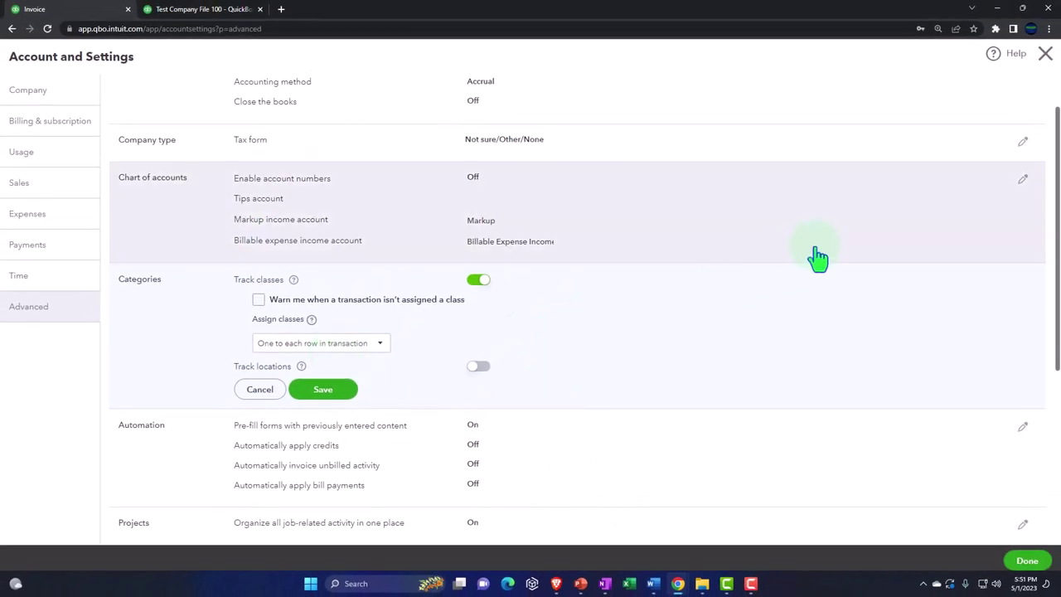
pyautogui.click(1028, 561)
pyautogui.click(594, 325)
# - Start a new invoice with Hours on the first line, view the line's class choices, and discard the invoice
pyautogui.click(91, 98)
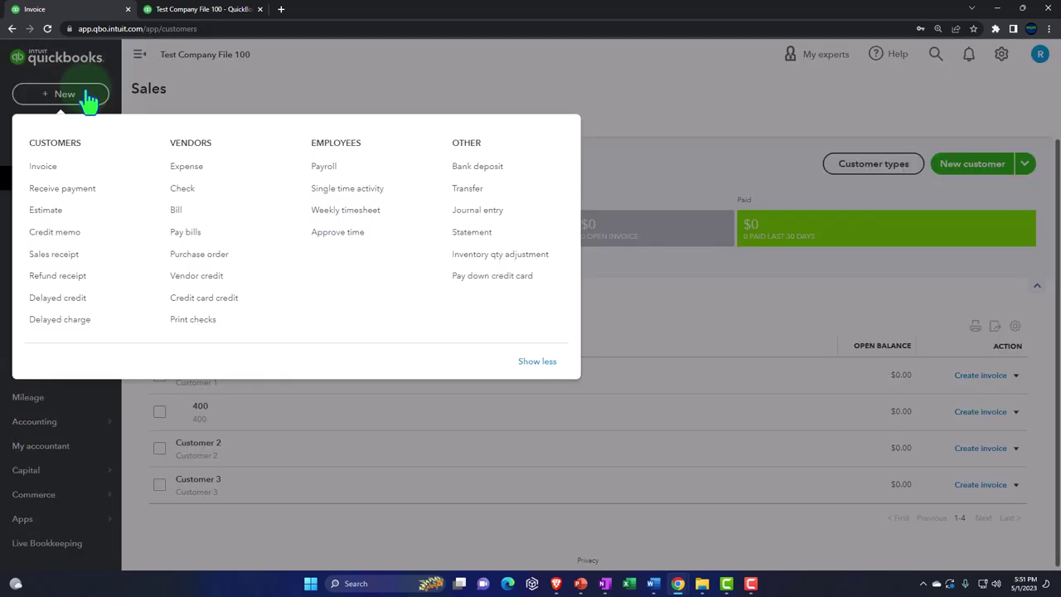
pyautogui.click(58, 172)
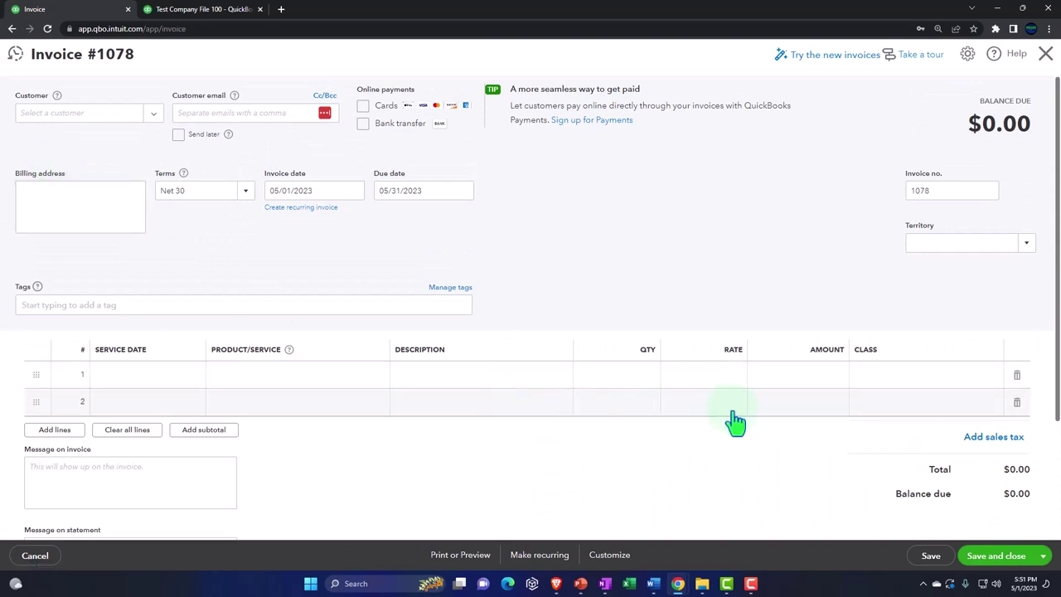
pyautogui.click(872, 385)
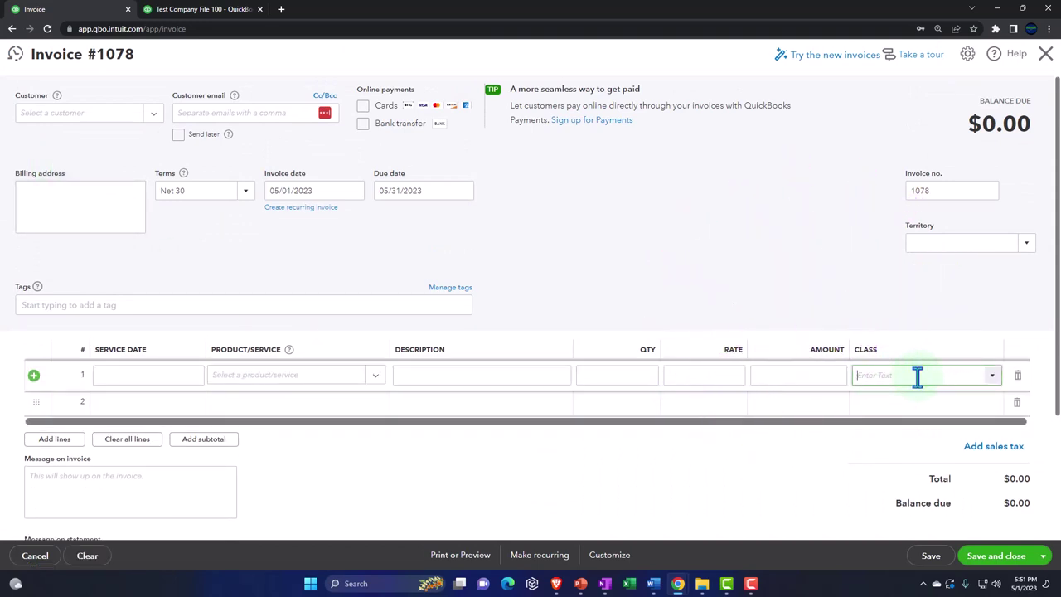
pyautogui.click(374, 377)
pyautogui.click(306, 425)
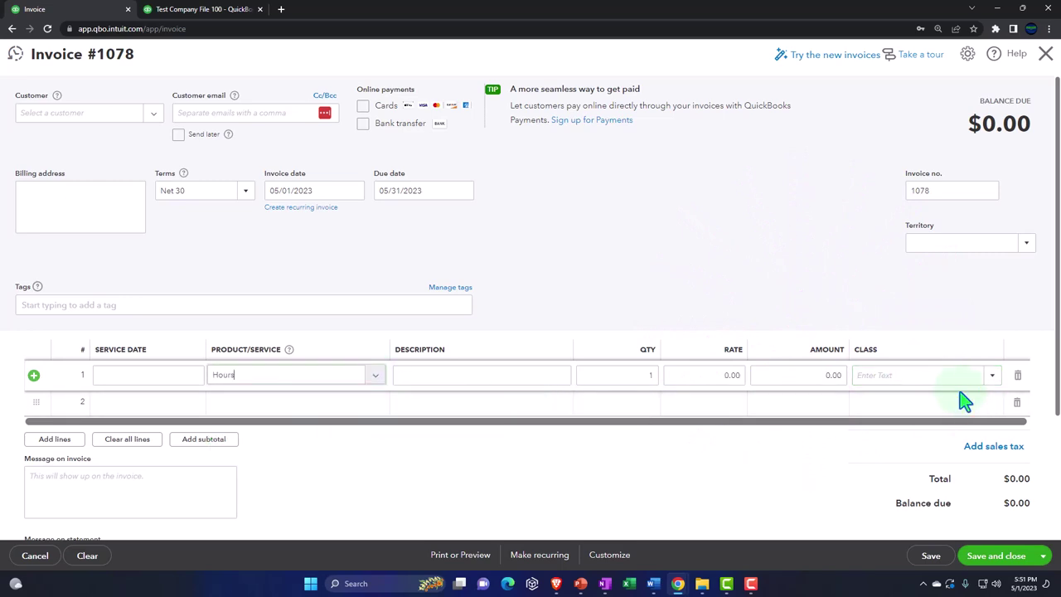
pyautogui.click(985, 380)
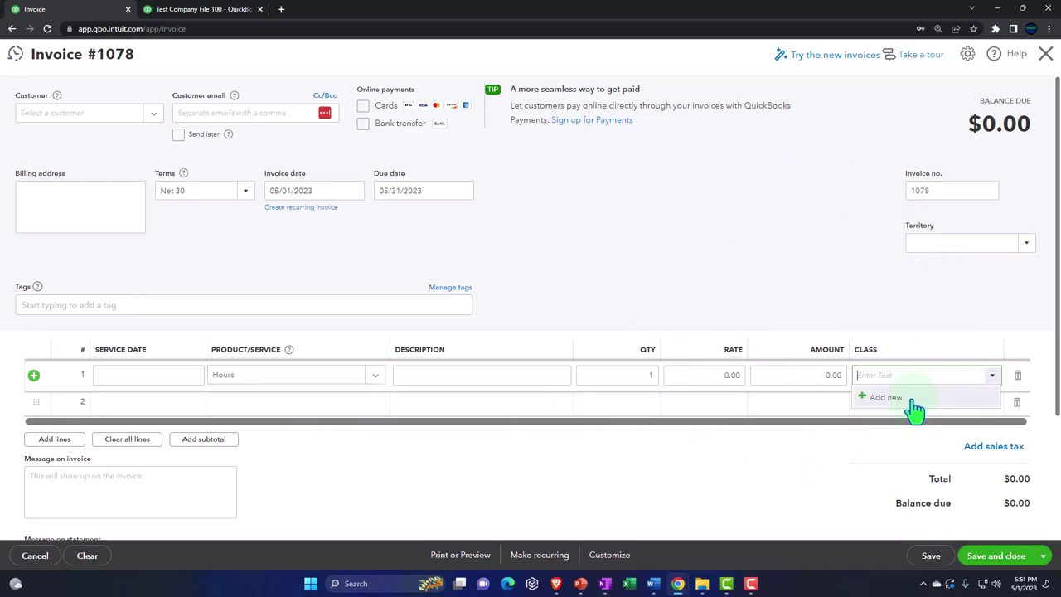
pyautogui.click(398, 404)
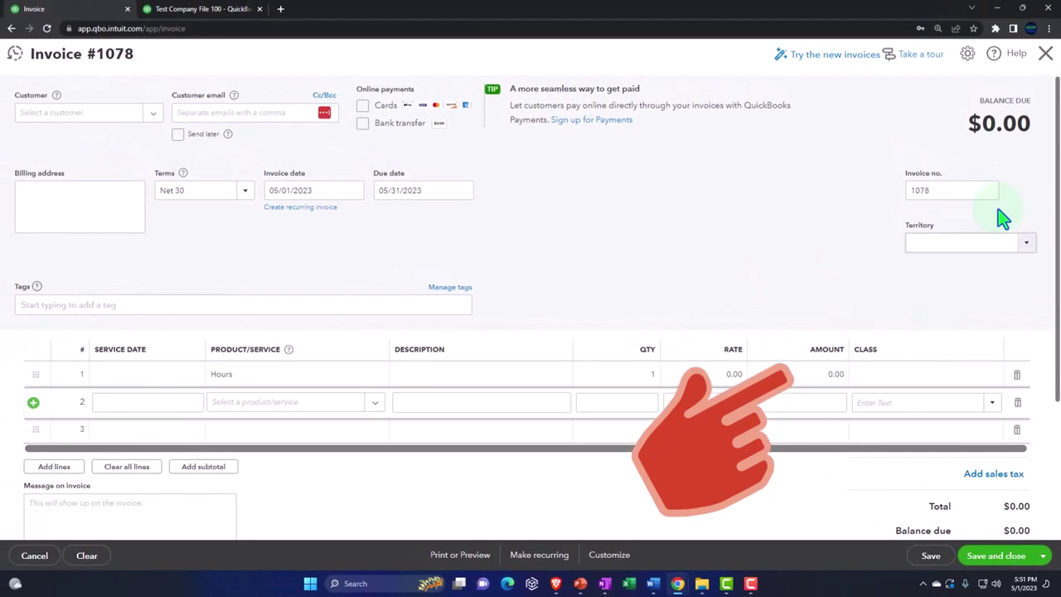
pyautogui.click(1047, 62)
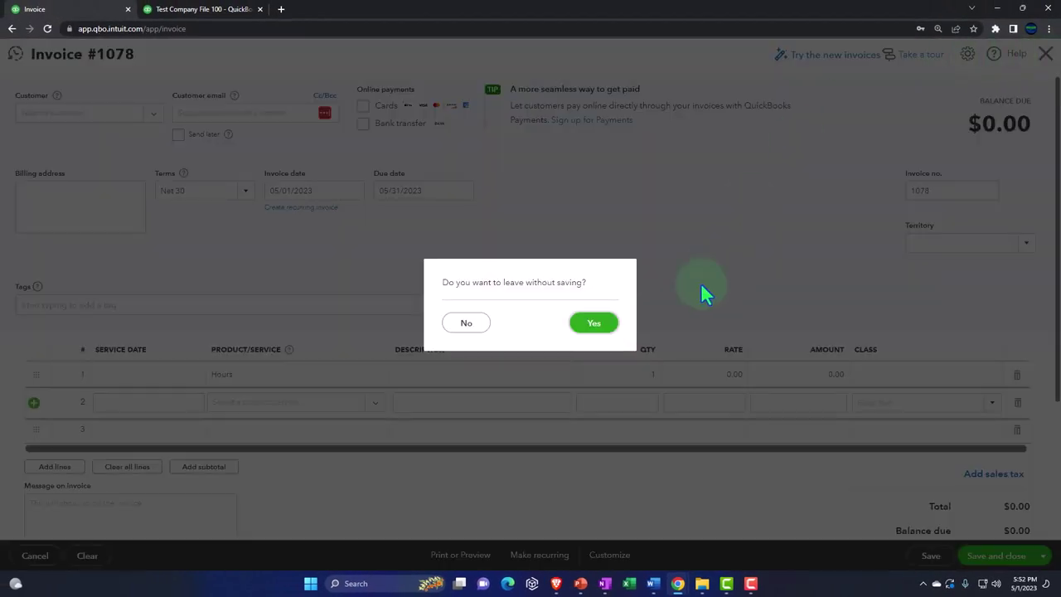
pyautogui.click(594, 326)
# - Return to the Profit and Loss report, display its columns by Classes and rerun it
pyautogui.click(232, 13)
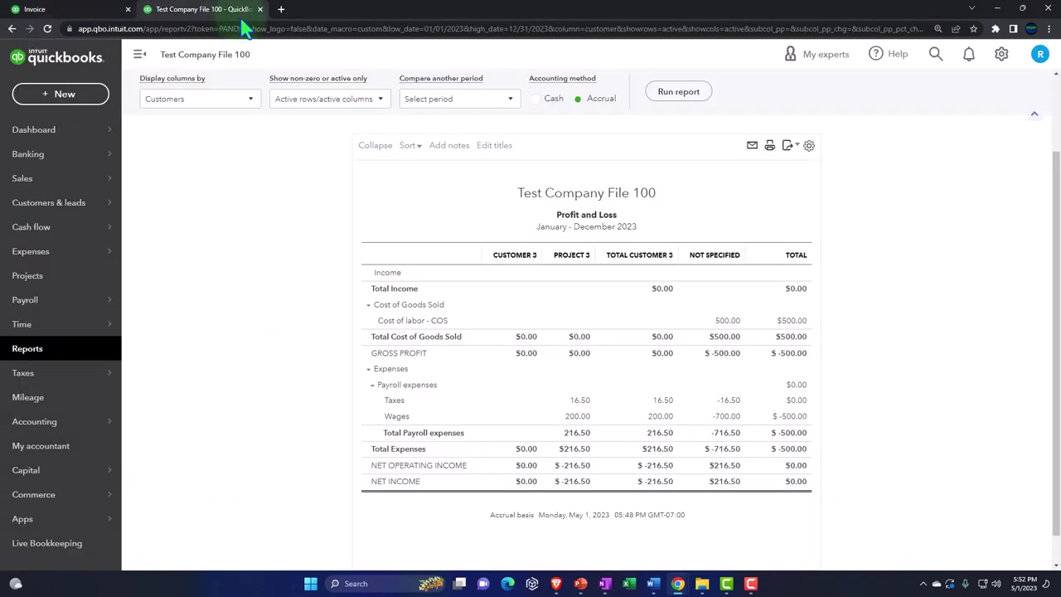
pyautogui.click(252, 106)
pyautogui.click(170, 306)
pyautogui.click(688, 97)
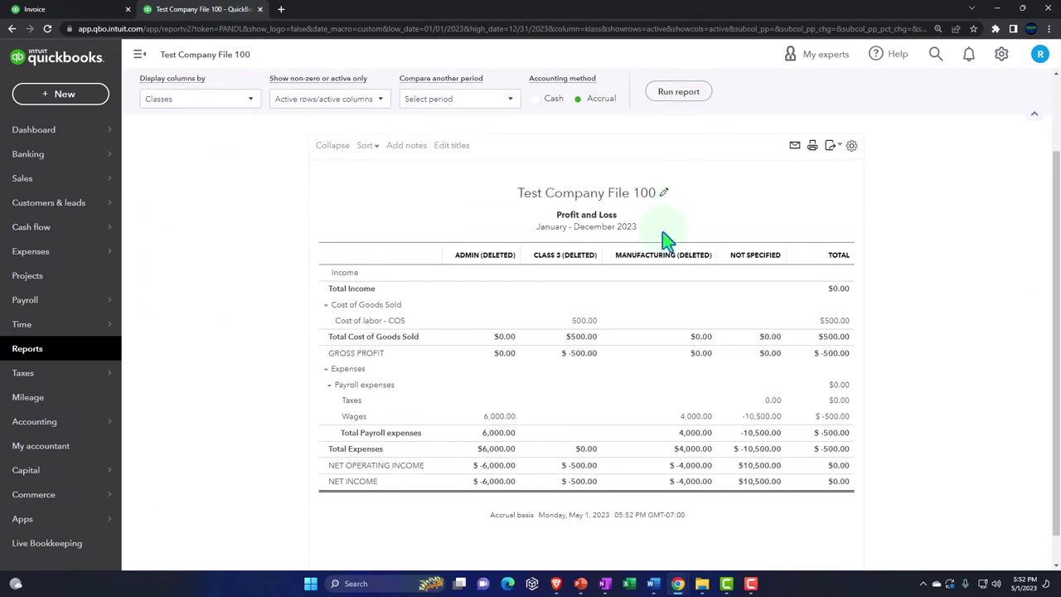
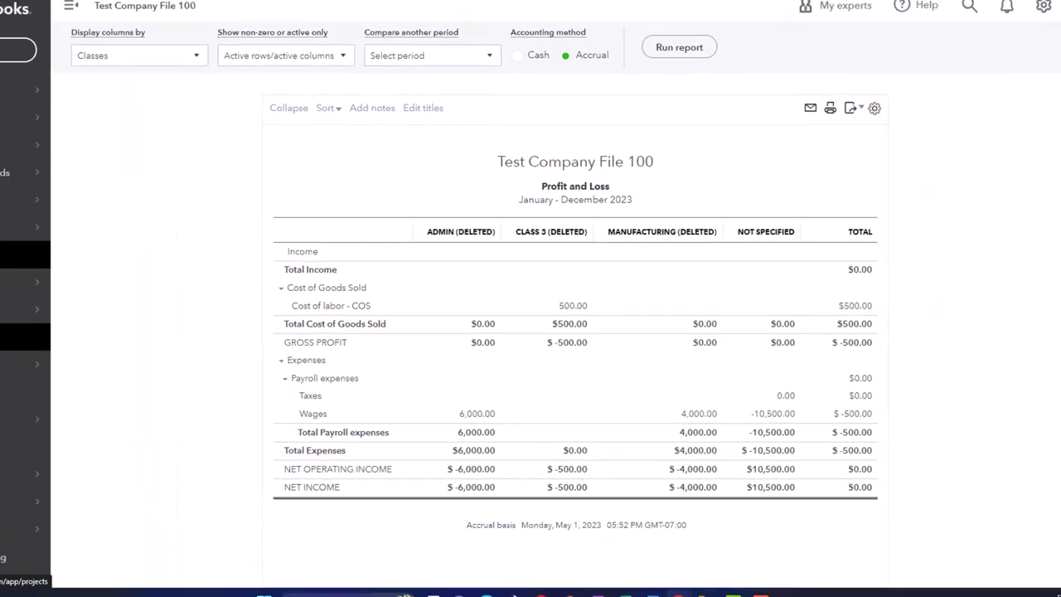
# - Open Project 1 from the Projects list and examine its overview, project reports and transactions
pyautogui.click(26, 257)
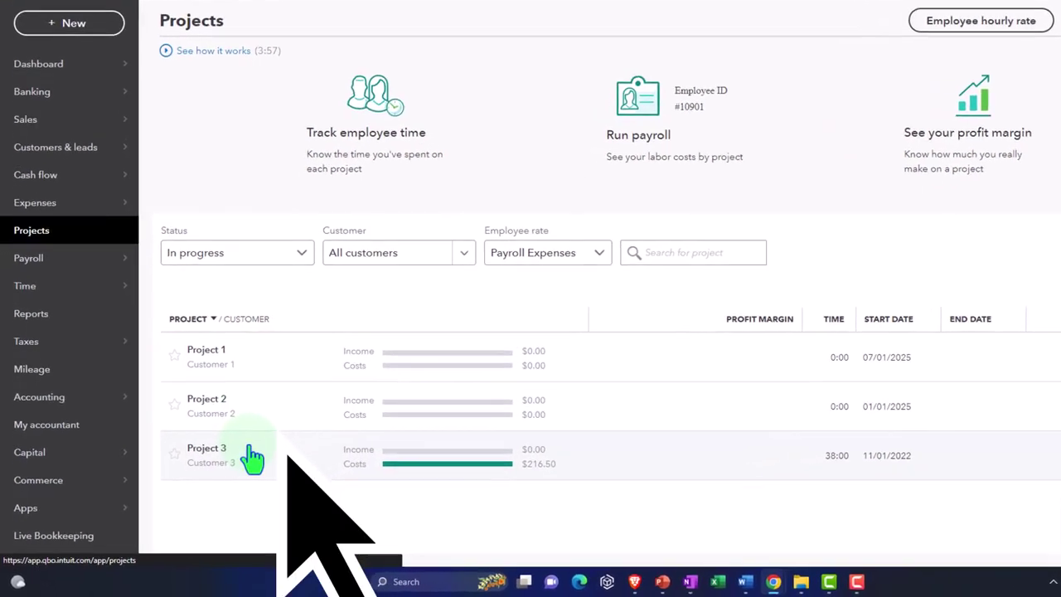
pyautogui.click(253, 457)
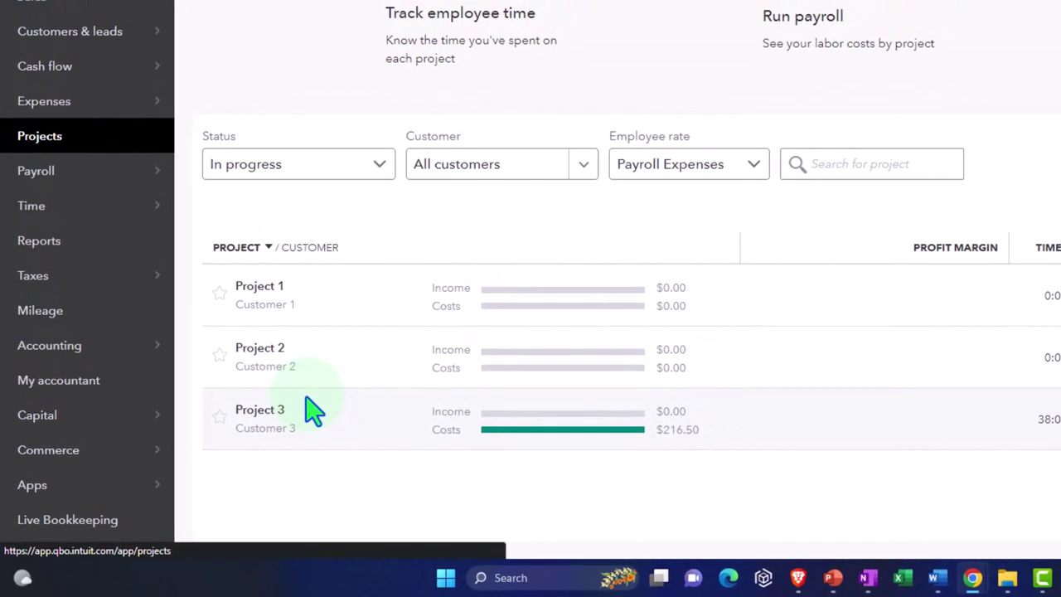
pyautogui.click(282, 308)
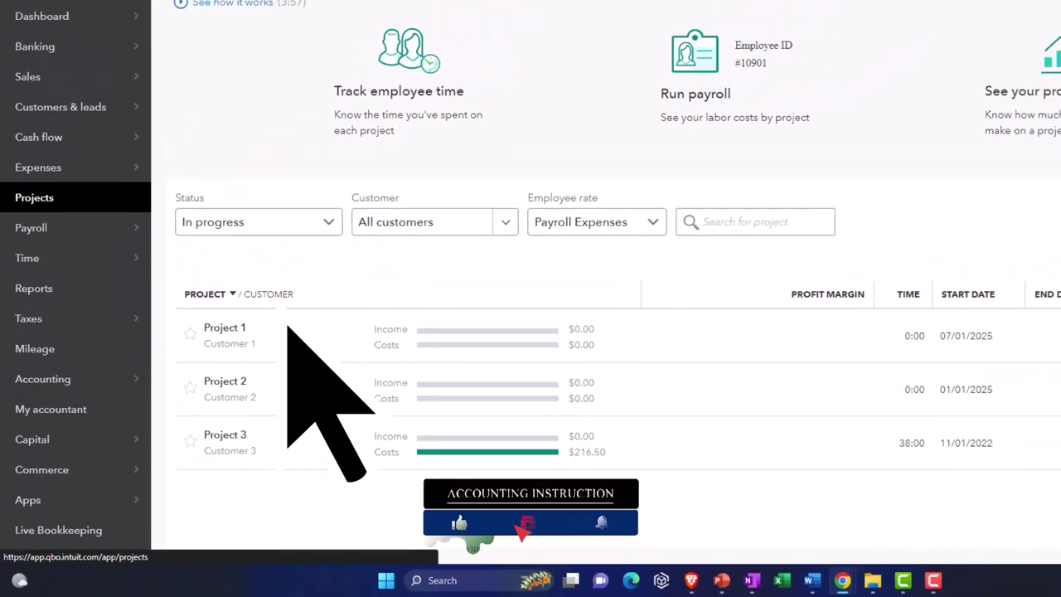
pyautogui.click(203, 369)
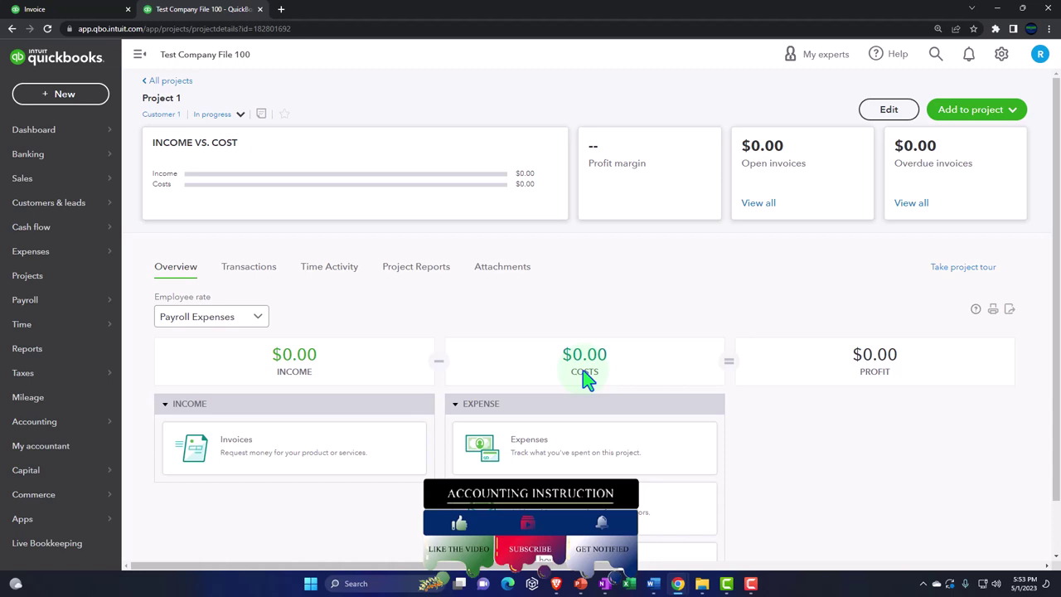
pyautogui.scroll(-1, 586, 379)
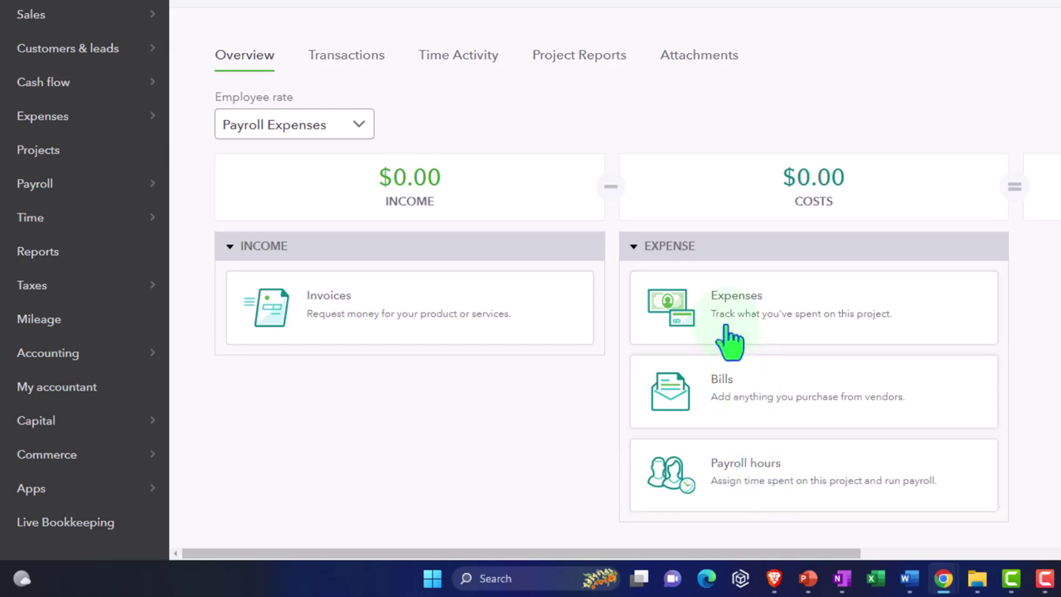
pyautogui.click(592, 62)
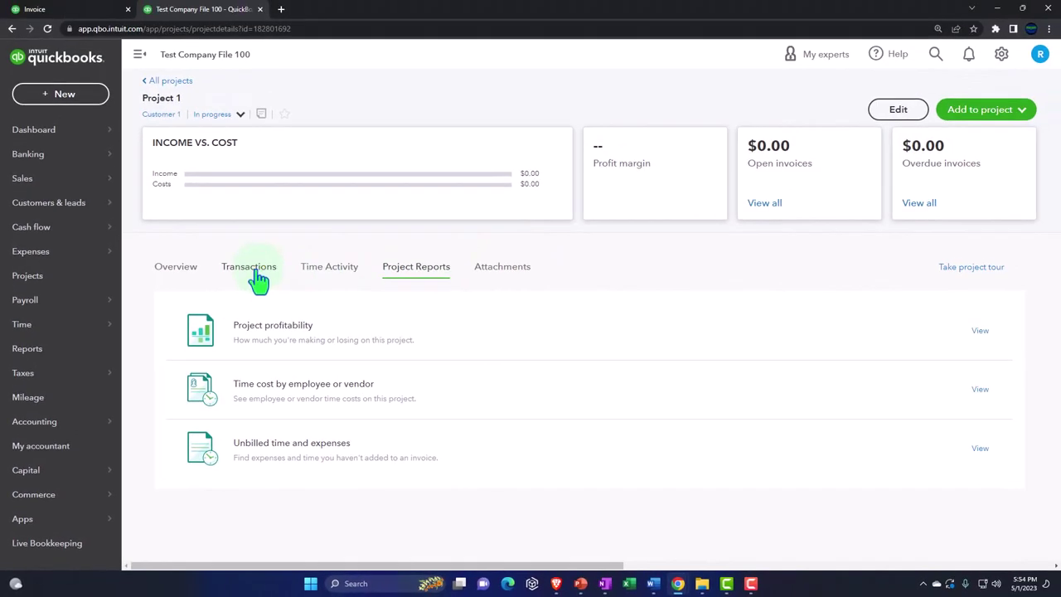
pyautogui.click(258, 274)
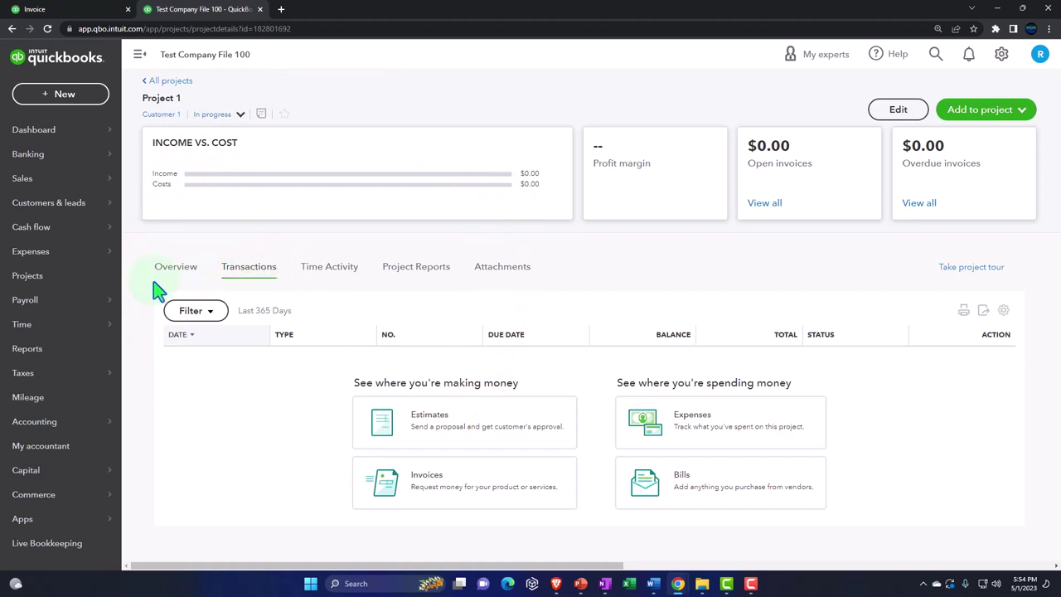
# - Leave the project and open the Profit and Loss report from the reports list
pyautogui.click(89, 10)
pyautogui.click(178, 10)
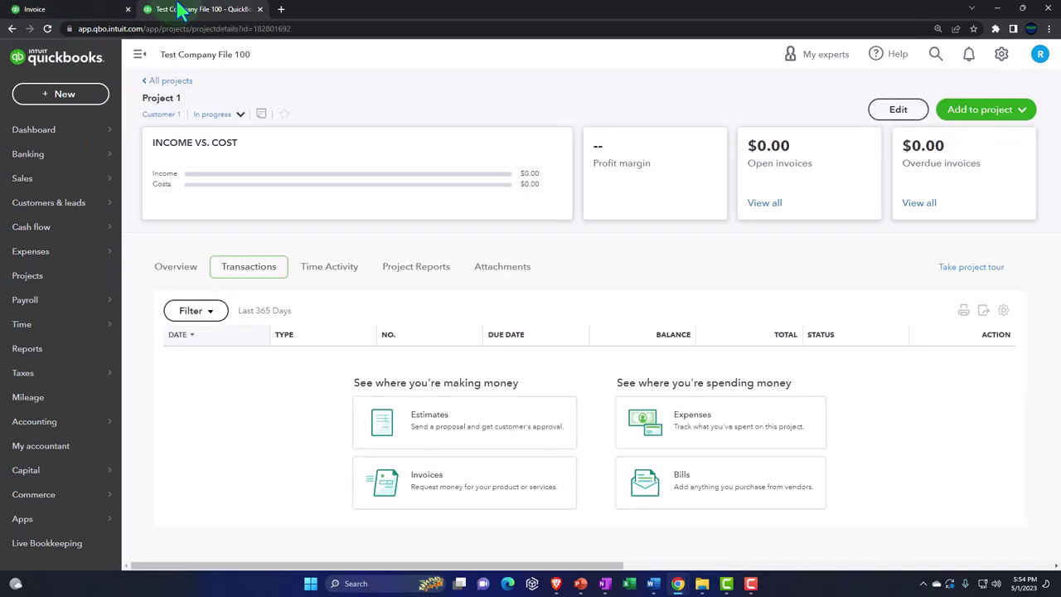
pyautogui.click(33, 349)
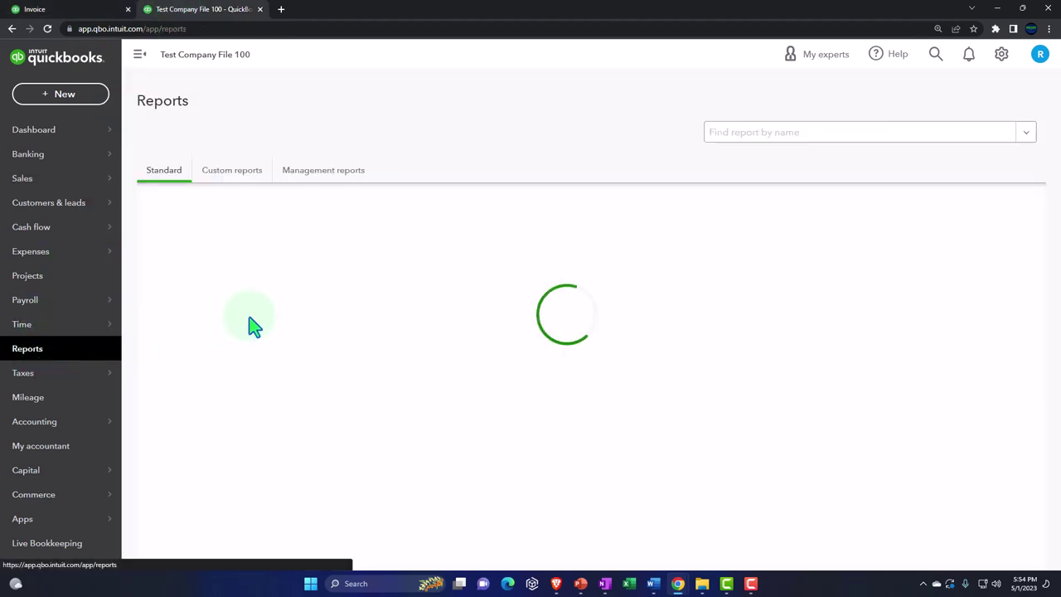
pyautogui.click(234, 316)
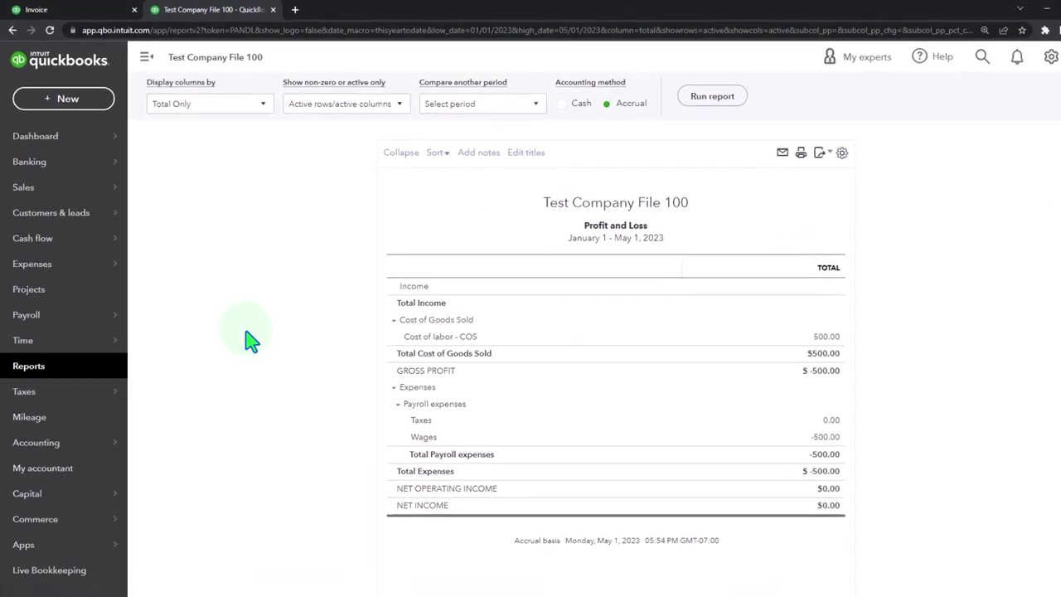
# - Display the year-to-date Profit and Loss report's columns by Customers and rerun the report
pyautogui.click(262, 104)
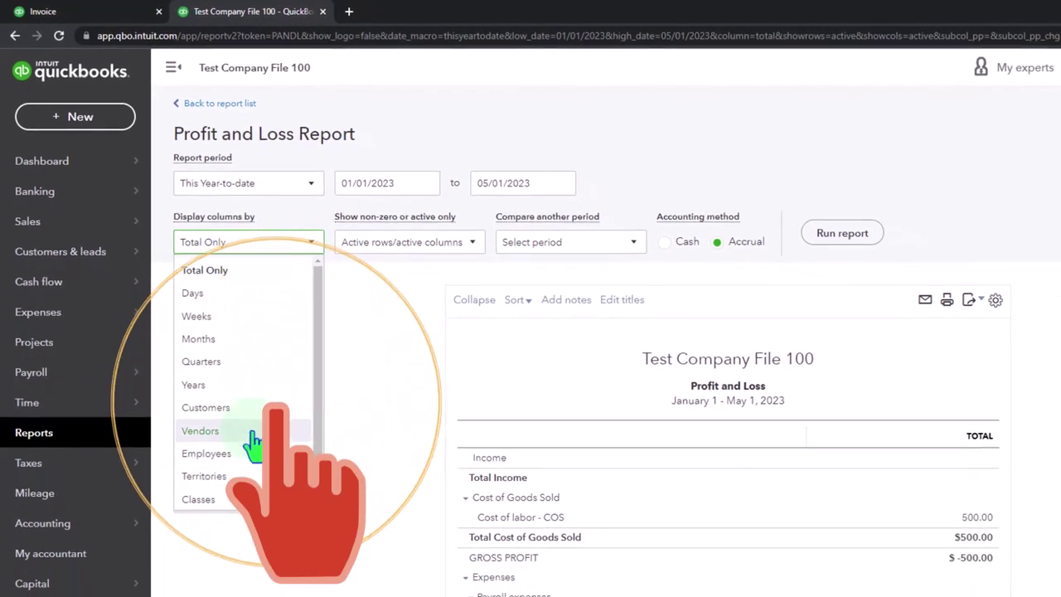
pyautogui.click(206, 407)
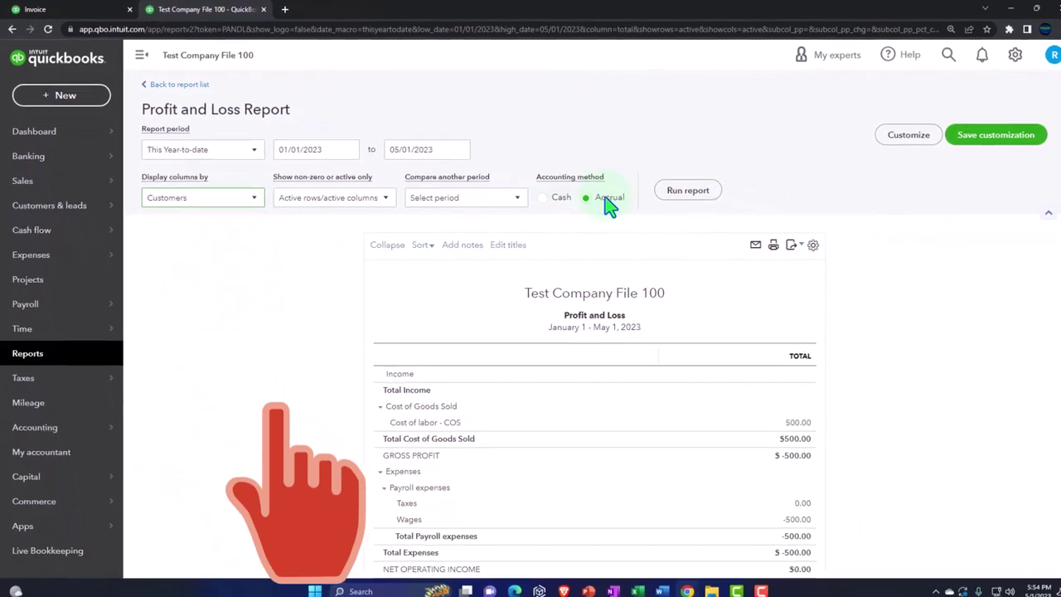
pyautogui.click(842, 233)
pyautogui.scroll(-1, 687, 203)
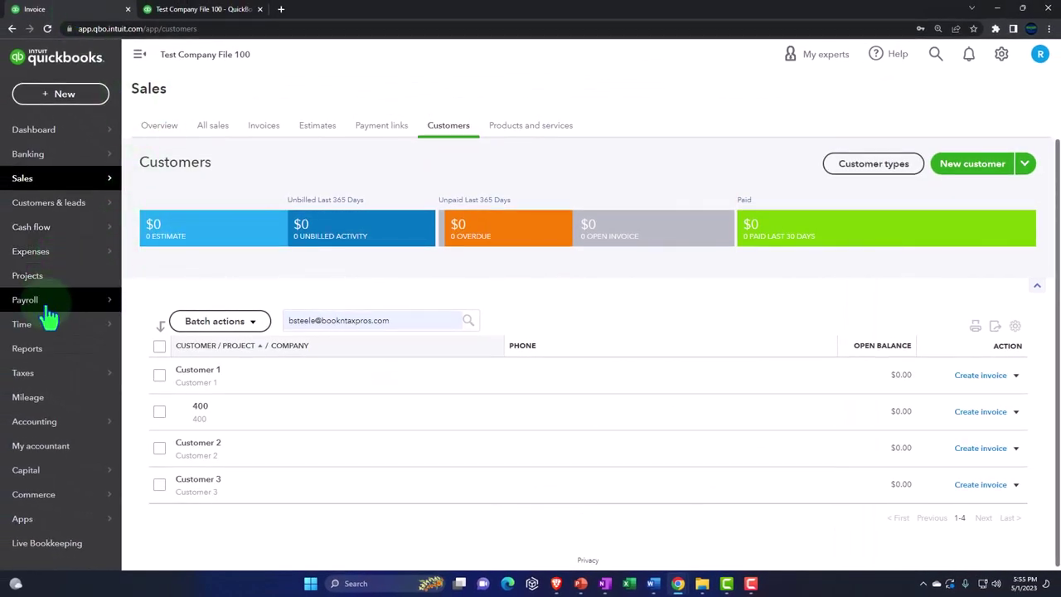
# - Open Project 1 from the Projects list and show its project reports
pyautogui.click(38, 350)
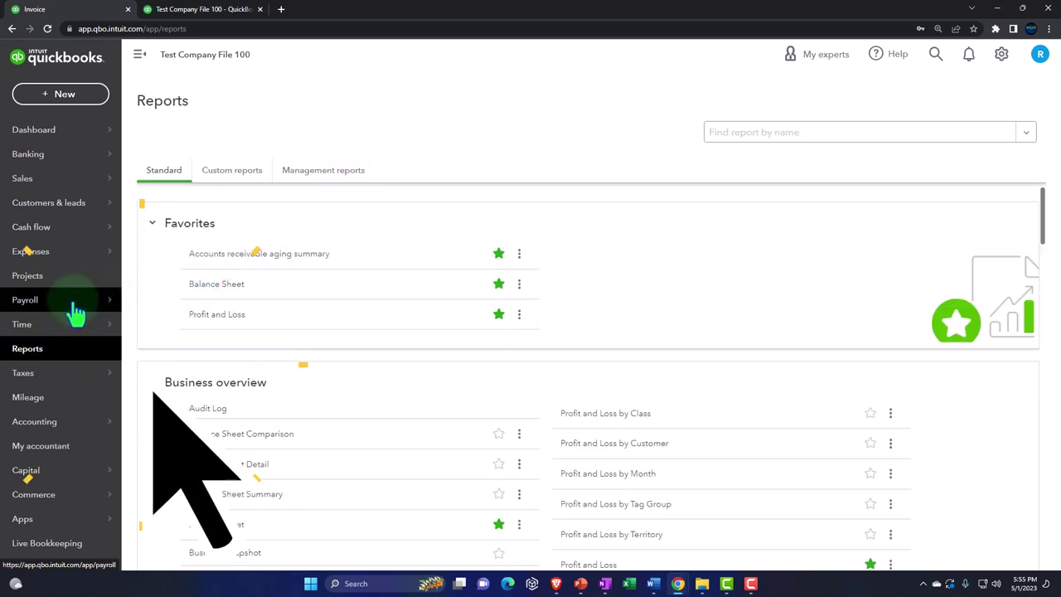
pyautogui.click(37, 276)
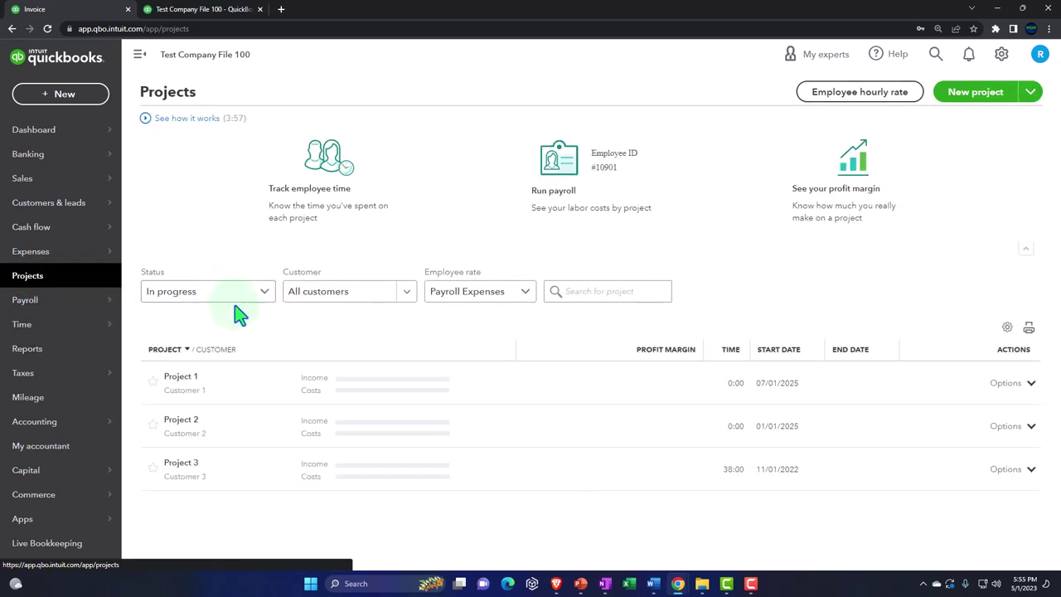
pyautogui.click(194, 386)
pyautogui.click(400, 278)
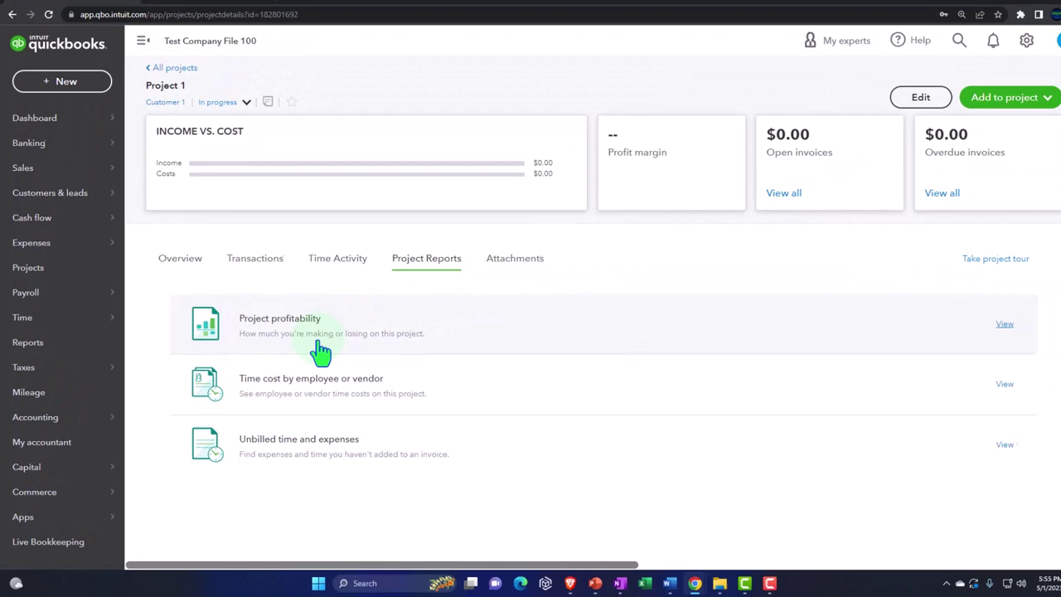
# - View what can be added to Project 1 and its edit form, and return to the list of all projects
pyautogui.click(1007, 104)
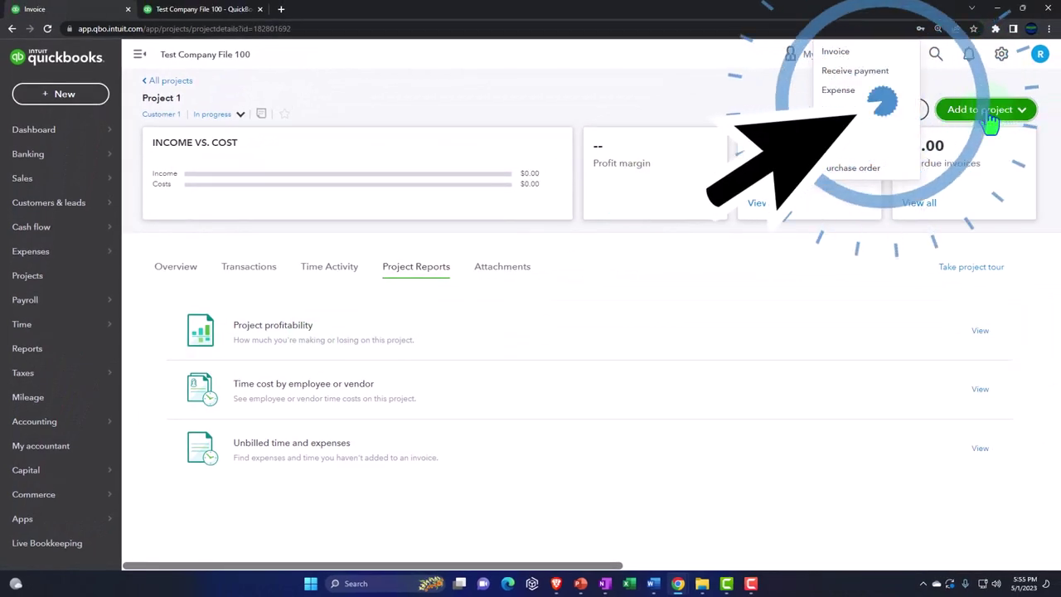
pyautogui.click(906, 112)
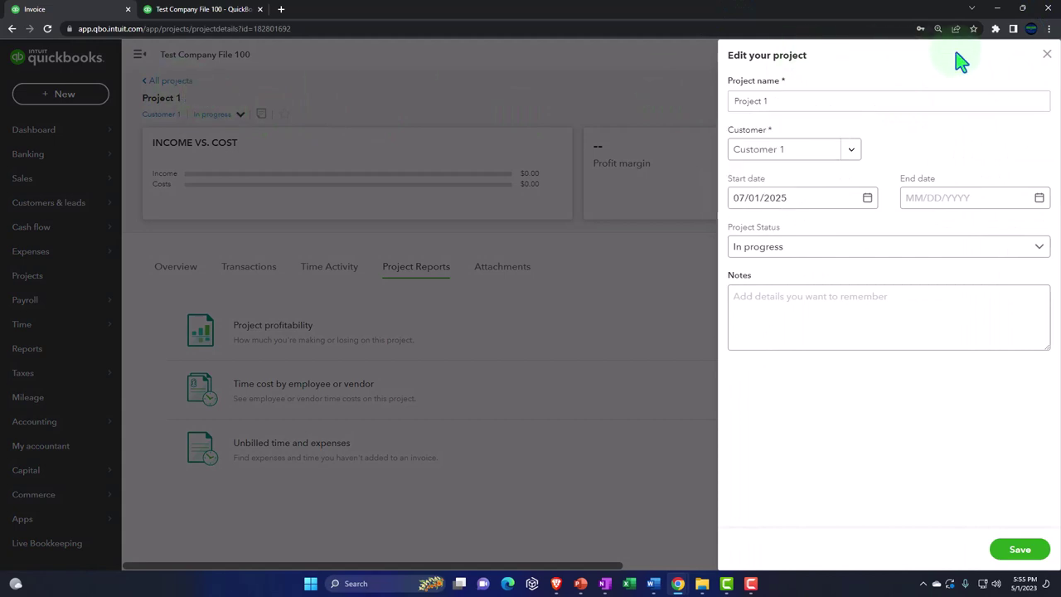
pyautogui.click(1047, 54)
pyautogui.click(181, 83)
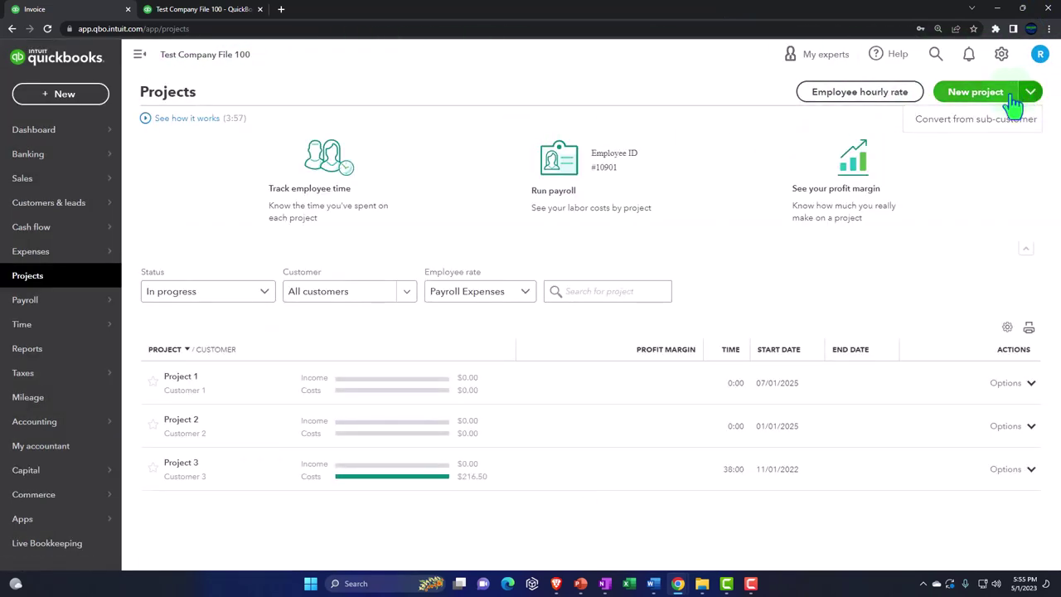
# - Open a new project form, view the customers and sub-customers it can be assigned to, and close it without saving
pyautogui.click(1012, 94)
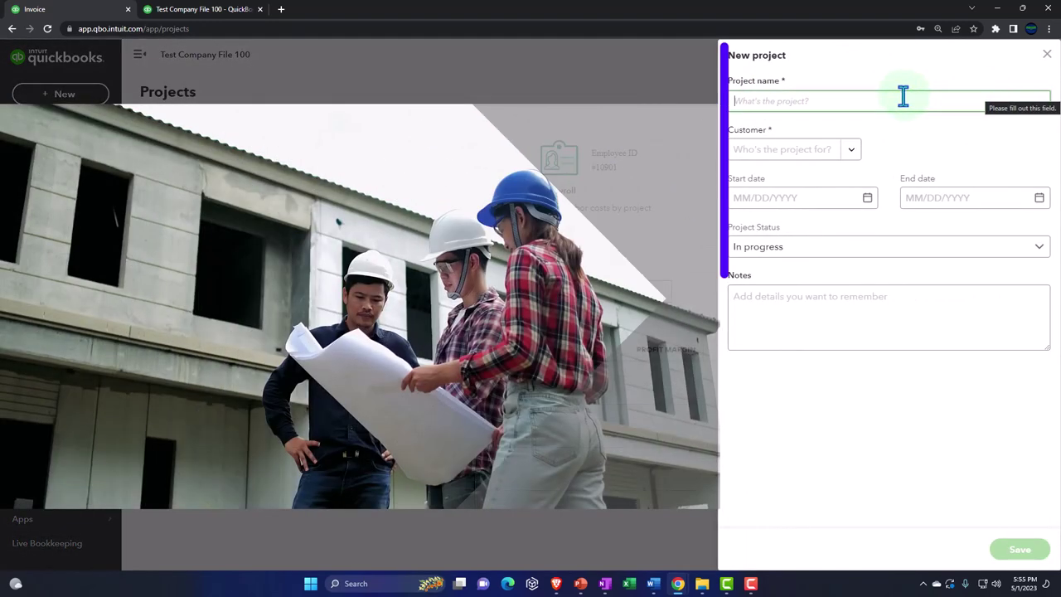
pyautogui.click(851, 152)
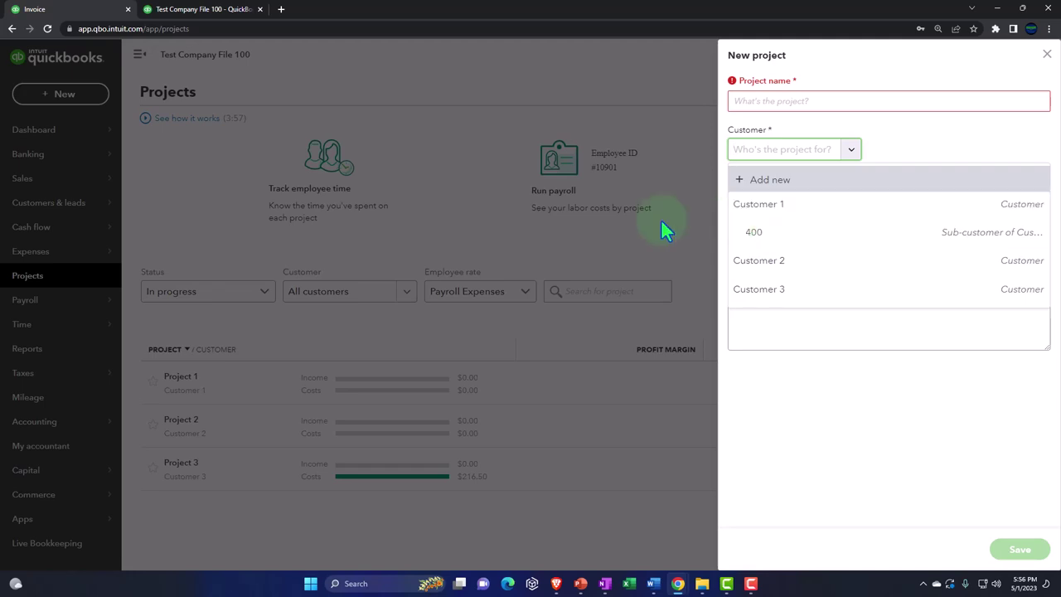
pyautogui.click(428, 223)
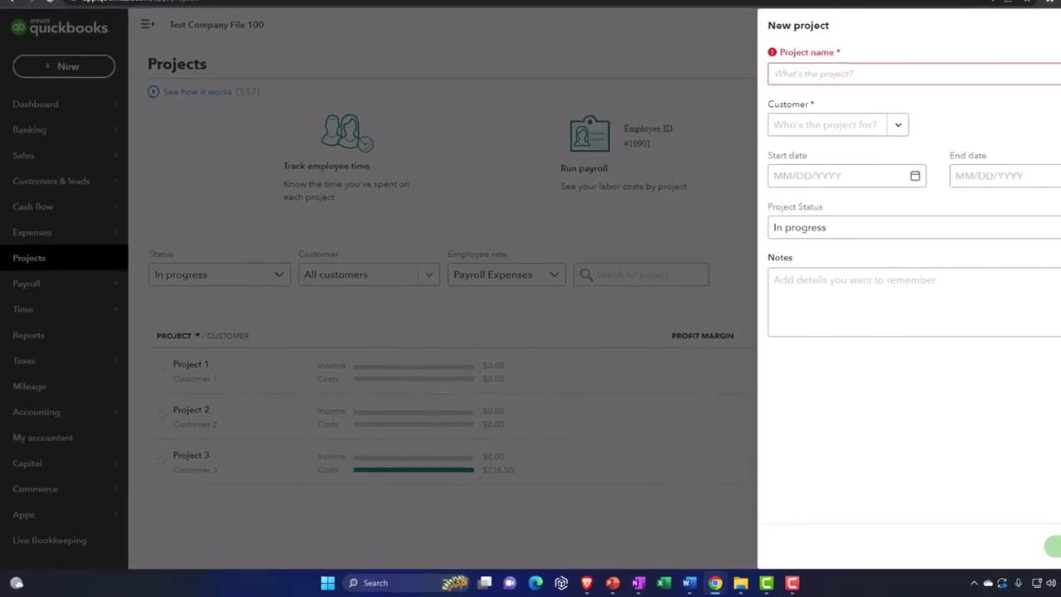
pyautogui.click(475, 206)
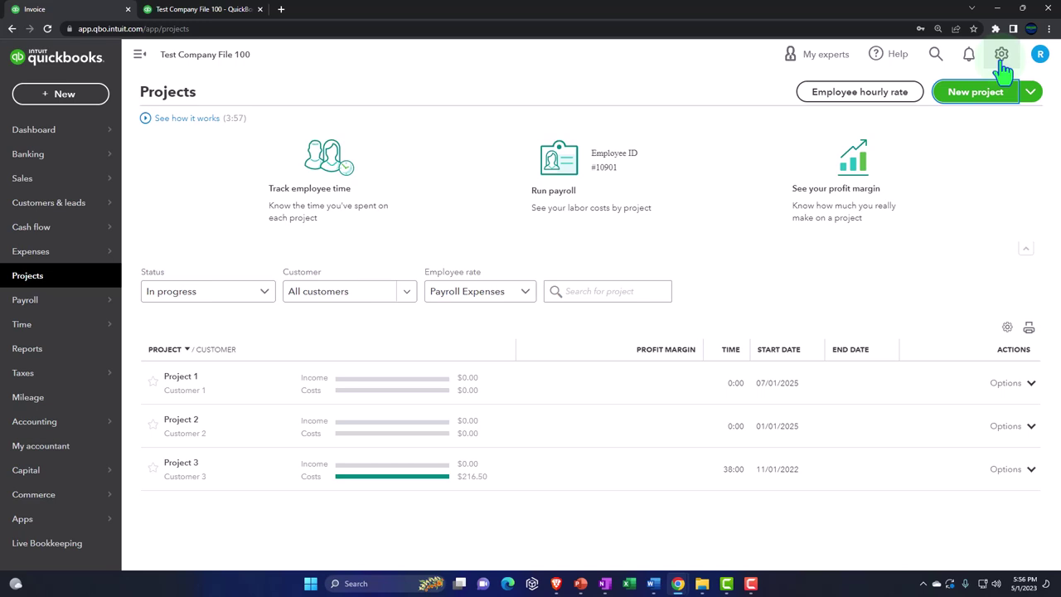
# - Open the Categories section of the advanced account settings for editing
pyautogui.click(1002, 56)
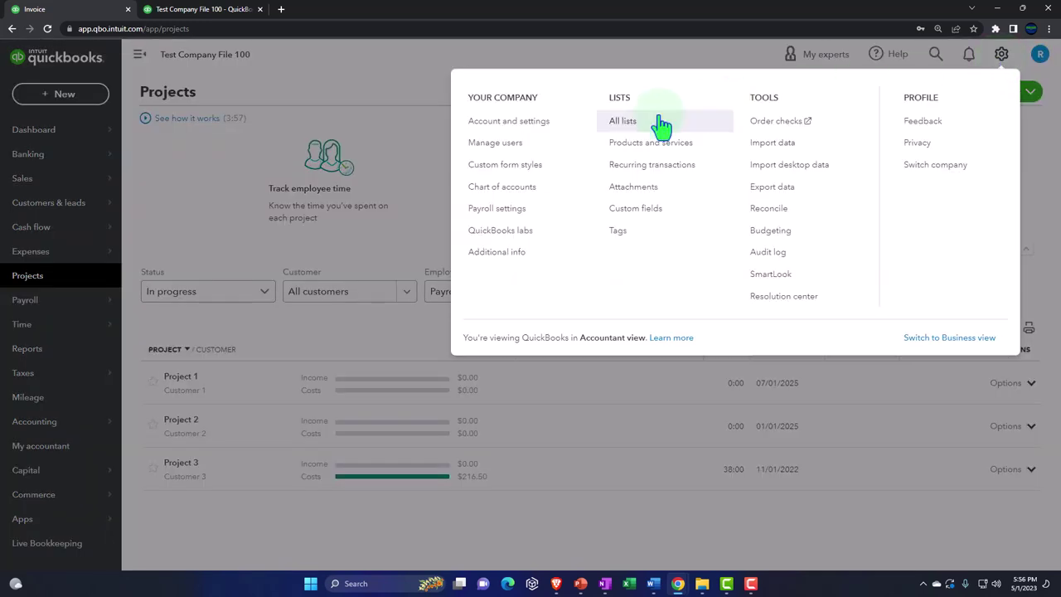
pyautogui.click(560, 135)
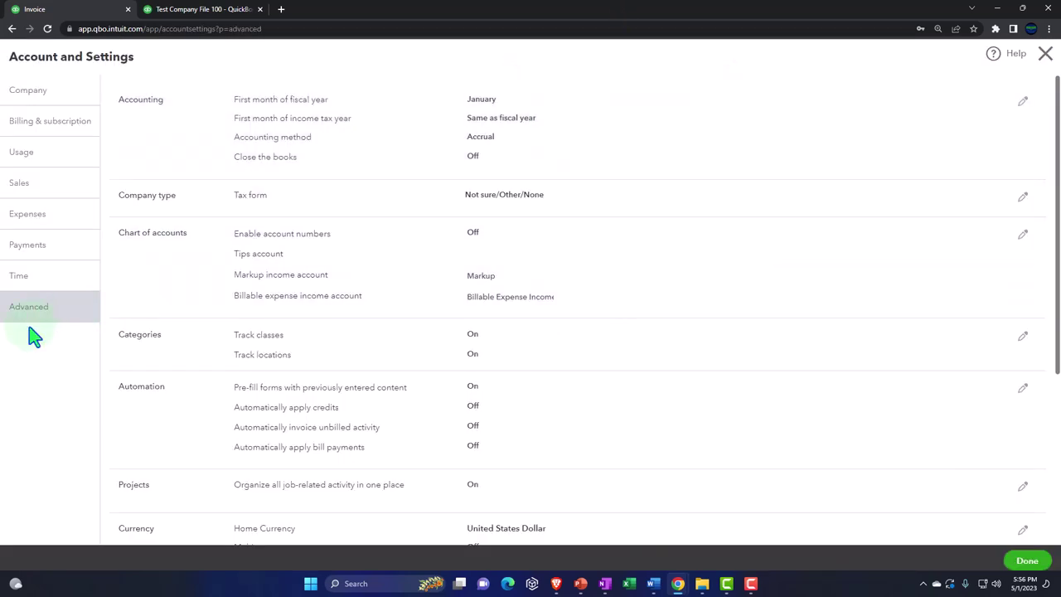
pyautogui.click(362, 352)
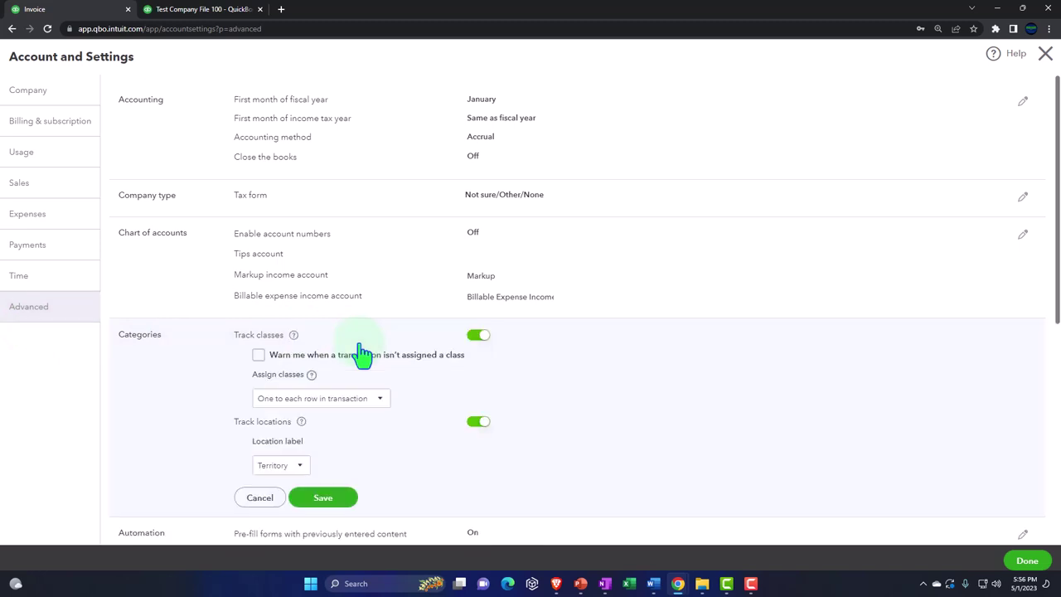
pyautogui.scroll(-2, 365, 352)
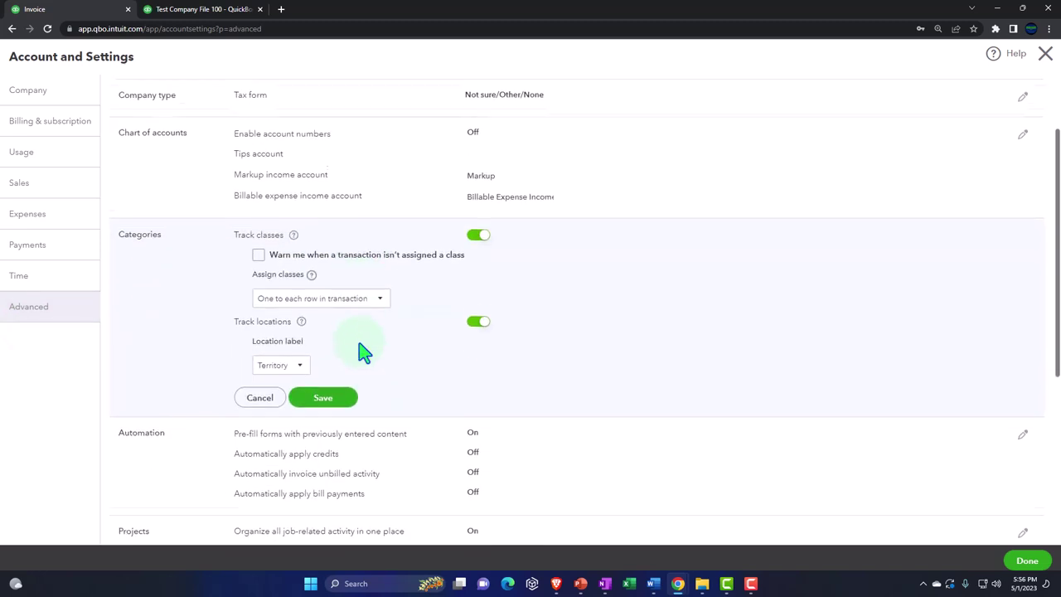
# - Switch location tracking off and back on, and choose to assign classes One to each row in transaction
pyautogui.click(477, 313)
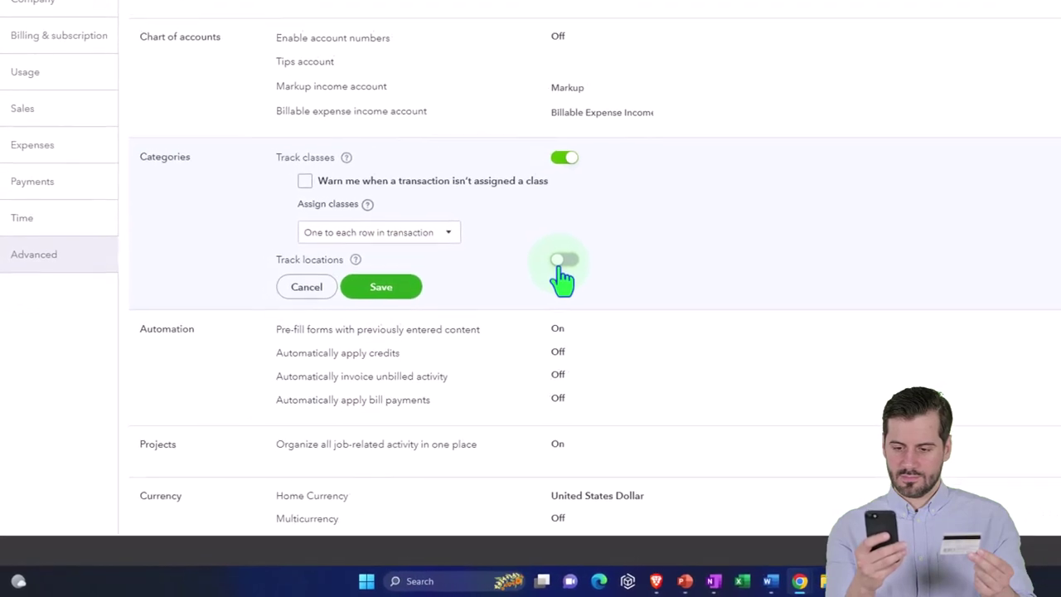
pyautogui.click(561, 264)
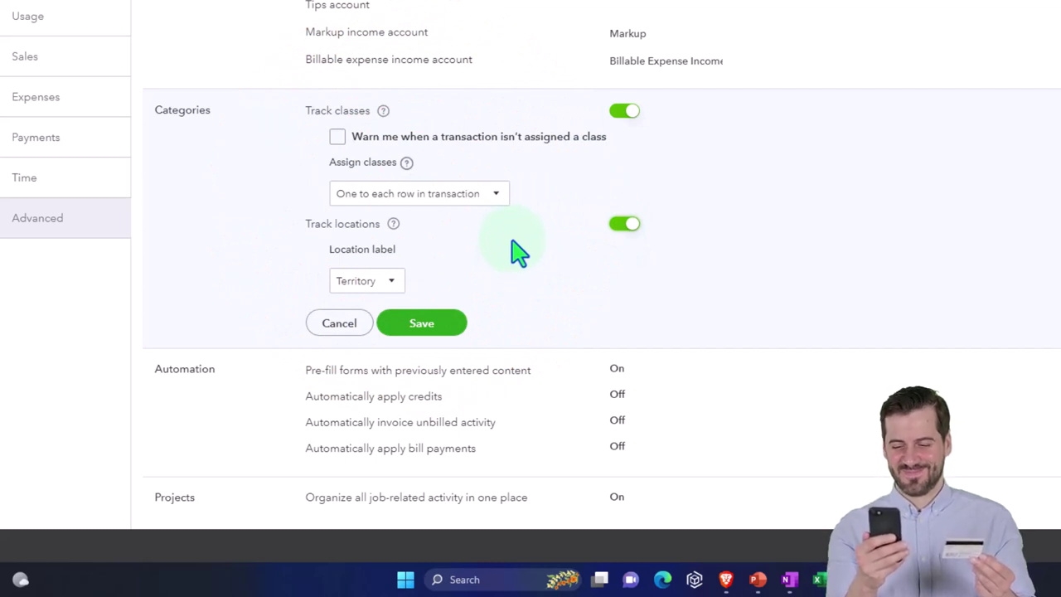
pyautogui.click(497, 195)
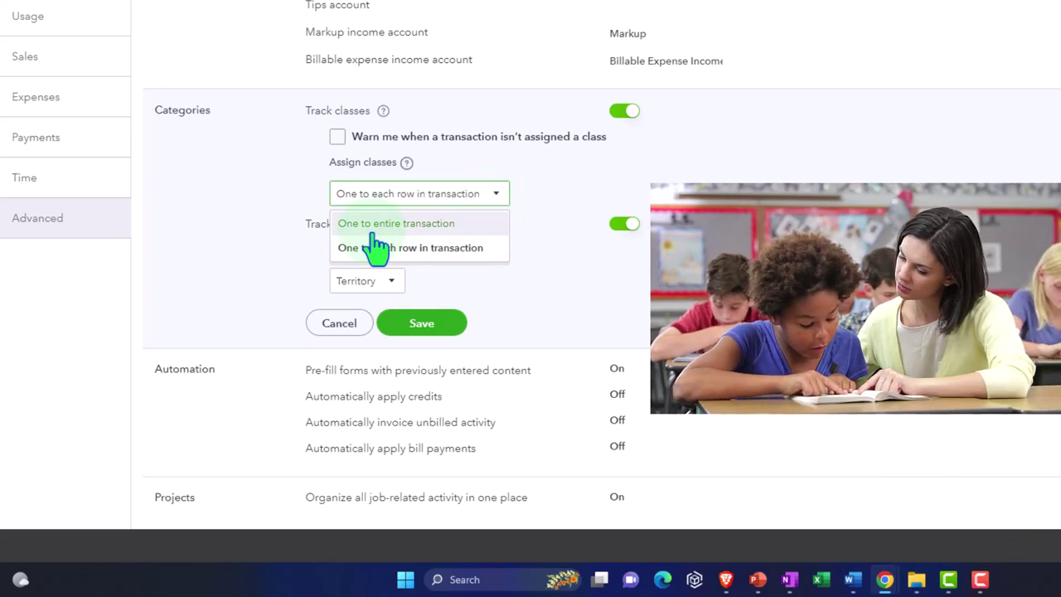
pyautogui.click(377, 247)
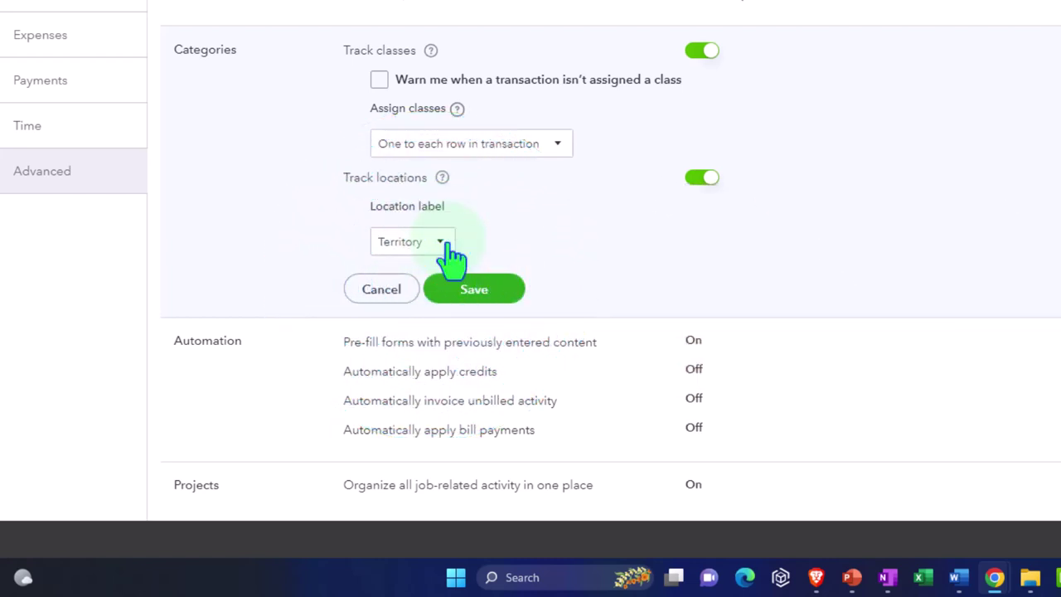
# - Choose Location as the location label, save the Categories settings and close the account settings
pyautogui.click(443, 245)
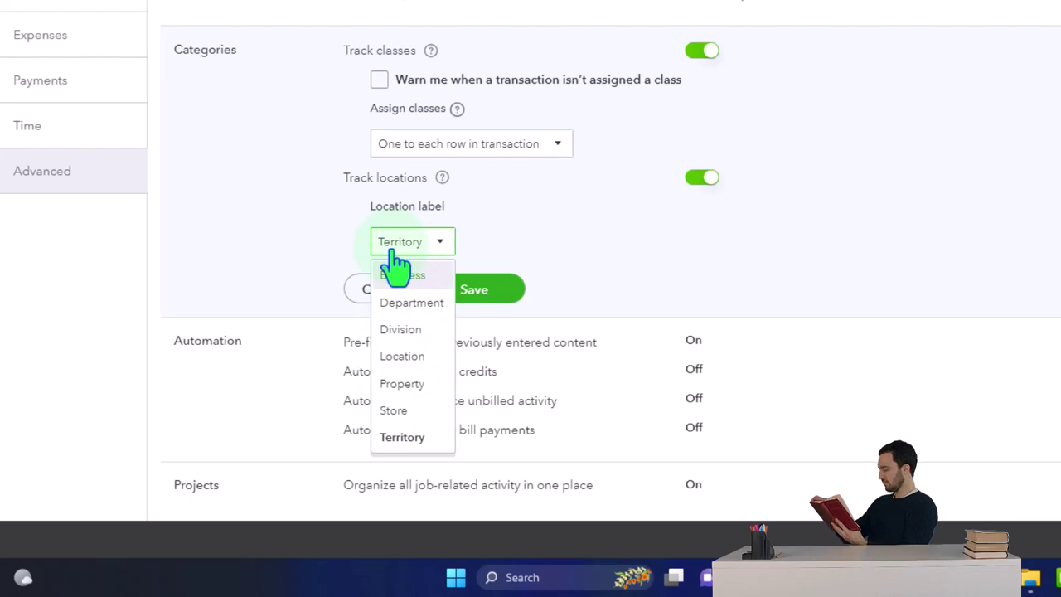
pyautogui.click(533, 254)
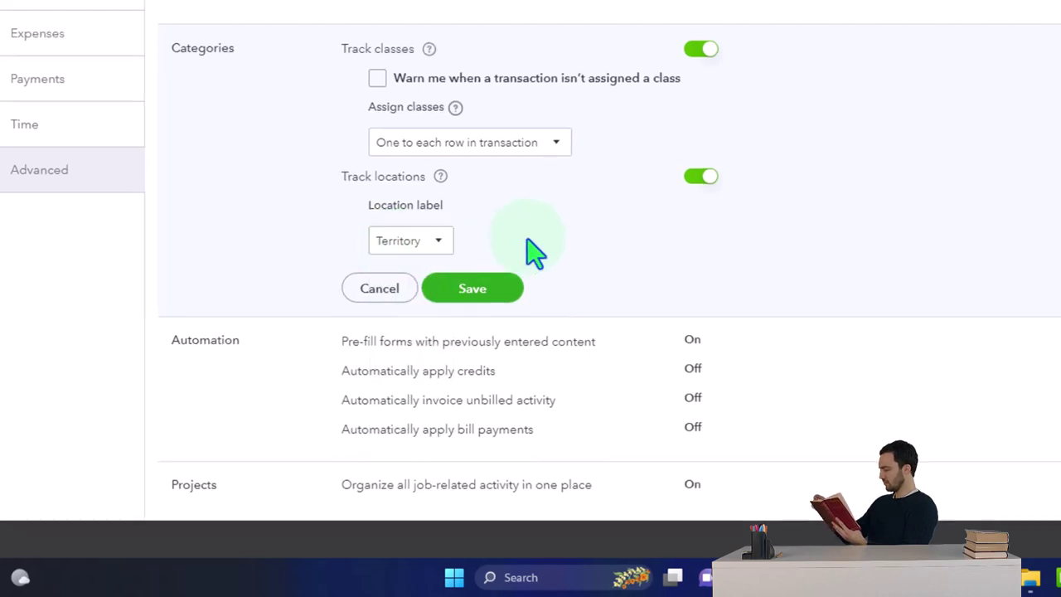
pyautogui.click(442, 255)
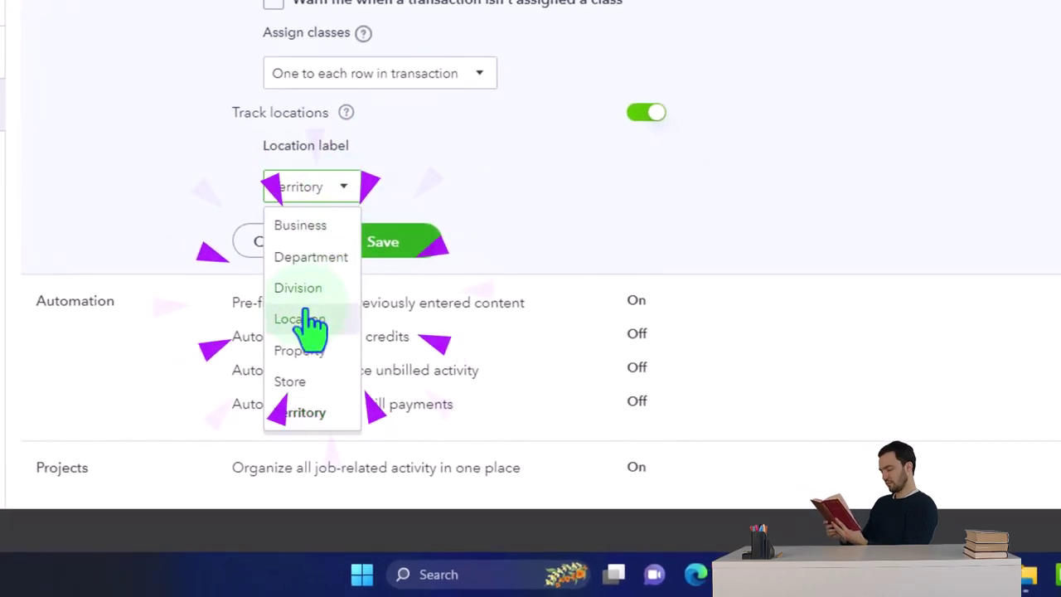
pyautogui.click(324, 327)
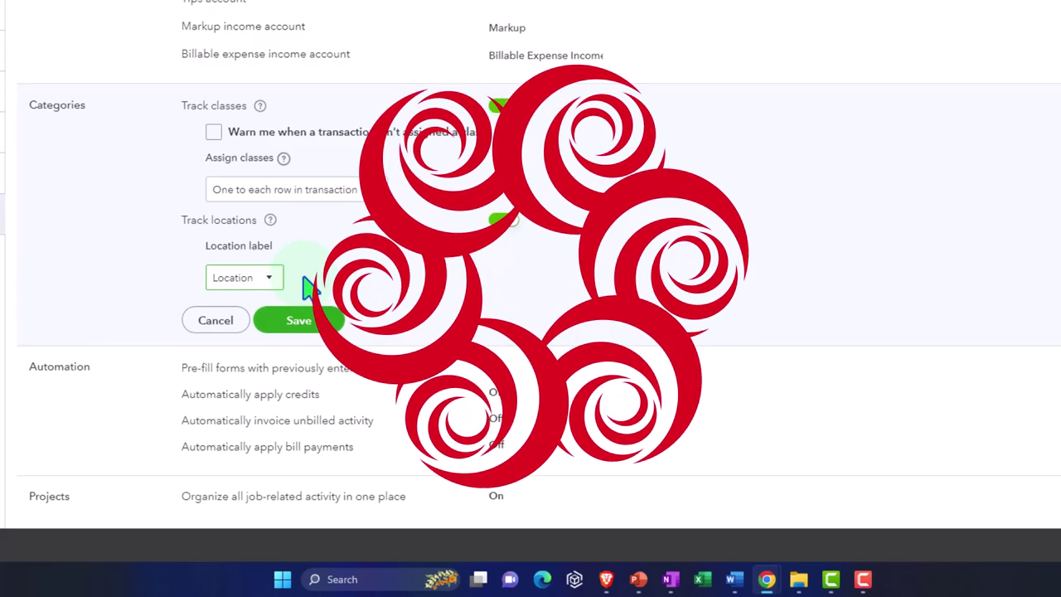
pyautogui.click(305, 325)
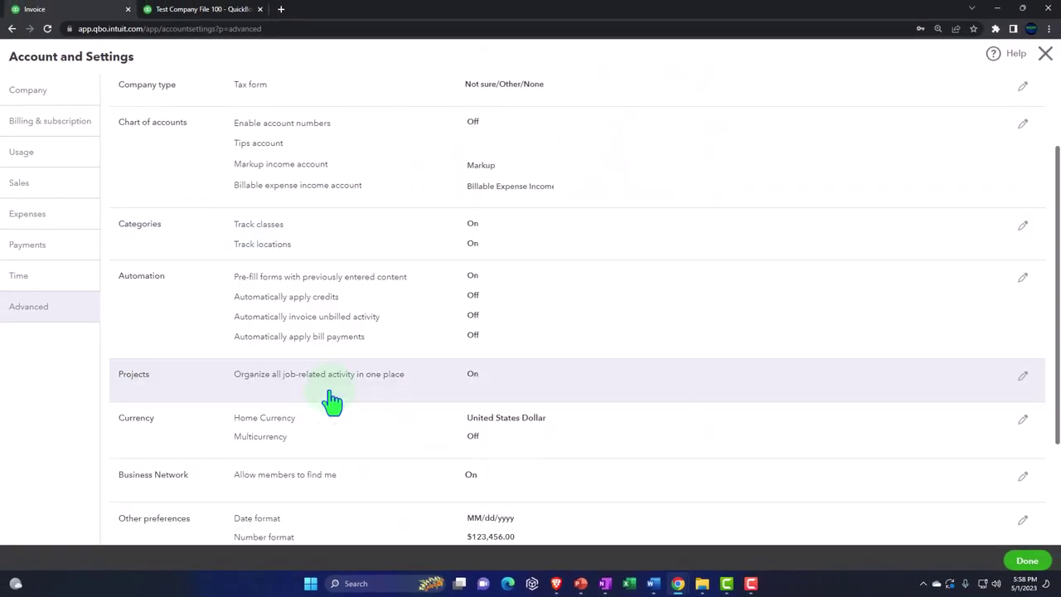
pyautogui.click(1026, 559)
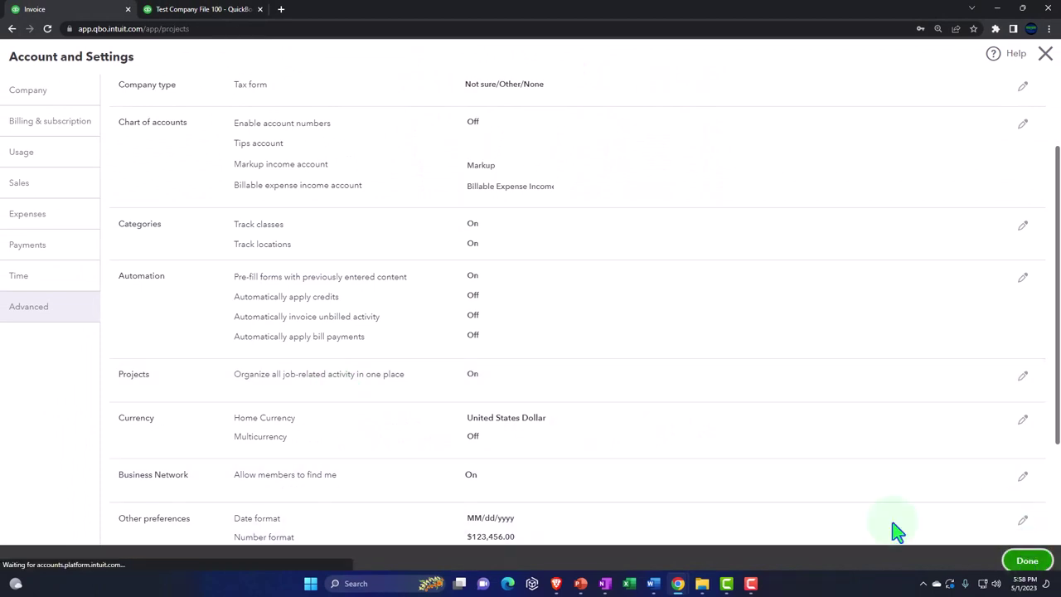
# - Start a new invoice and view the choices in its Territory field
pyautogui.click(62, 95)
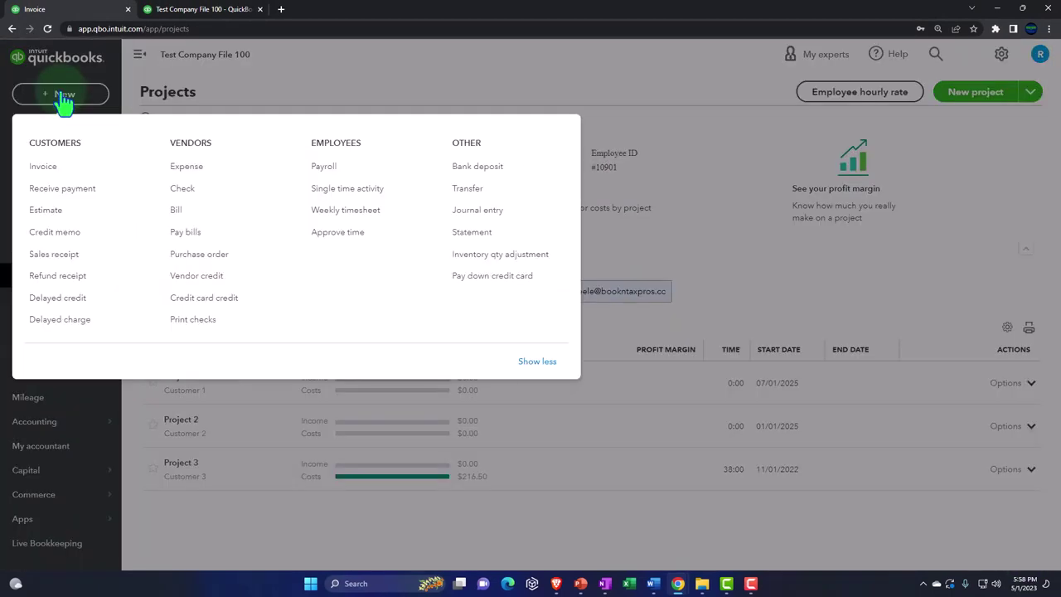
pyautogui.click(43, 167)
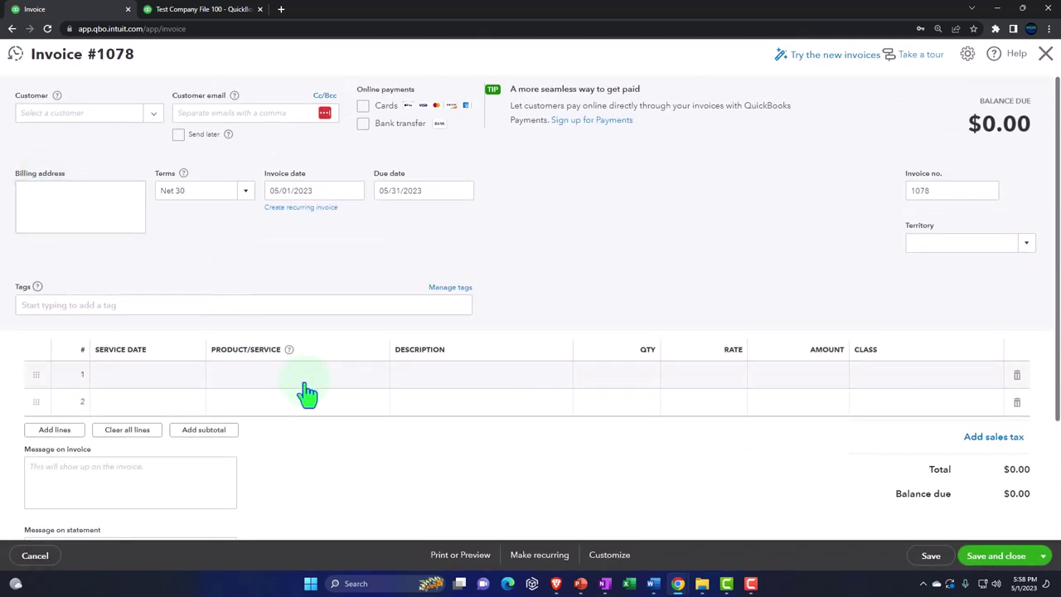
pyautogui.click(913, 240)
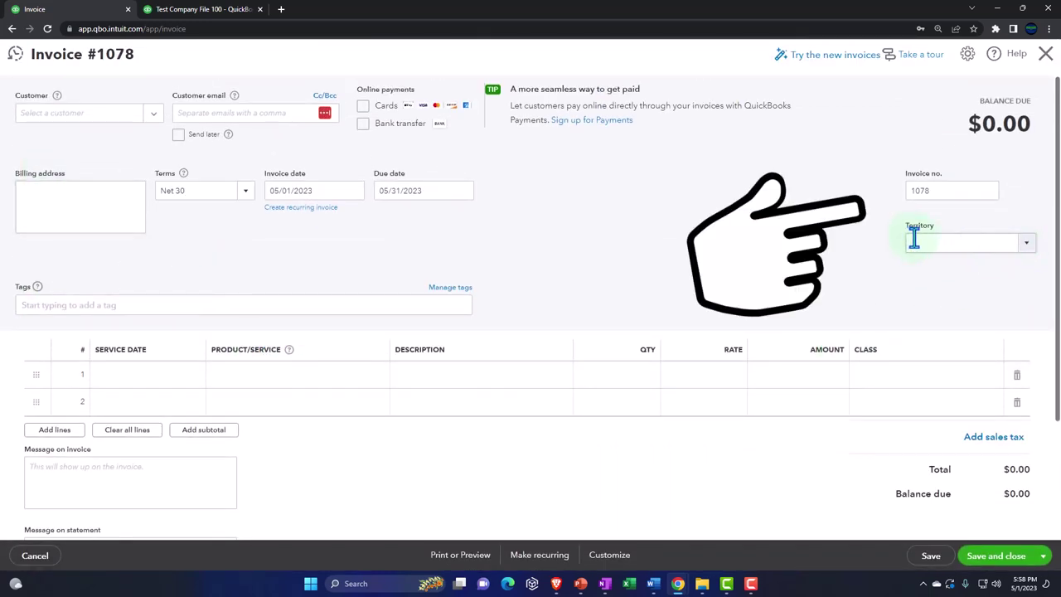
pyautogui.click(1027, 247)
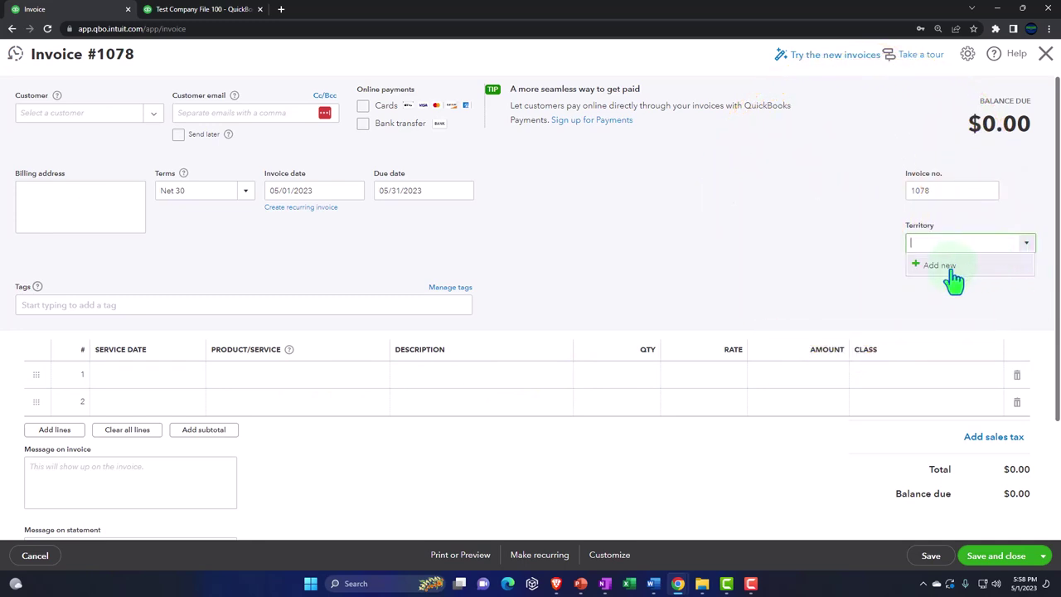
pyautogui.click(884, 373)
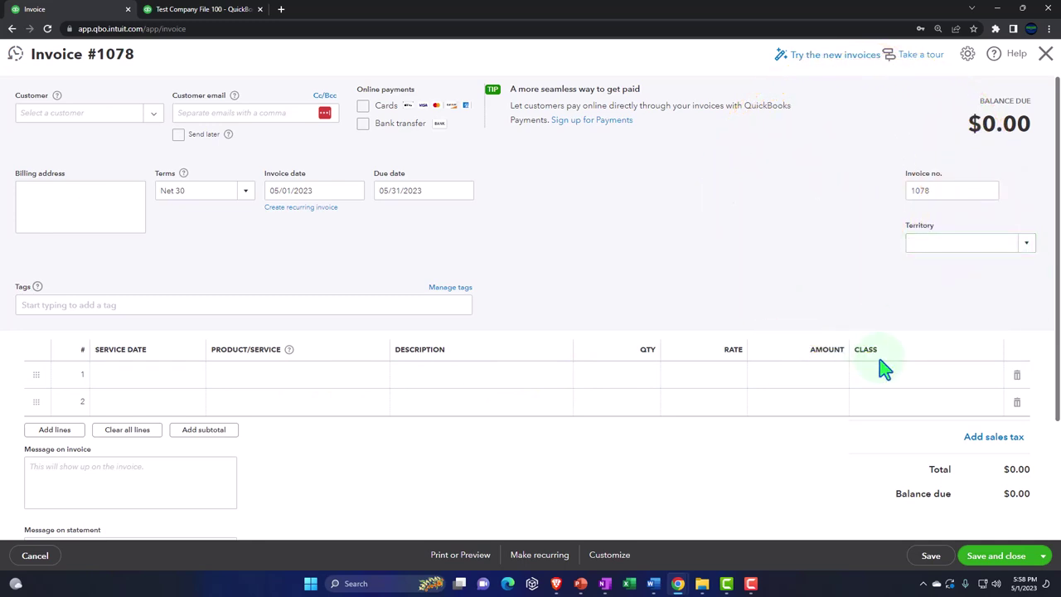
# - View the class choices on the invoice's first line and close the invoice without saving
pyautogui.click(992, 378)
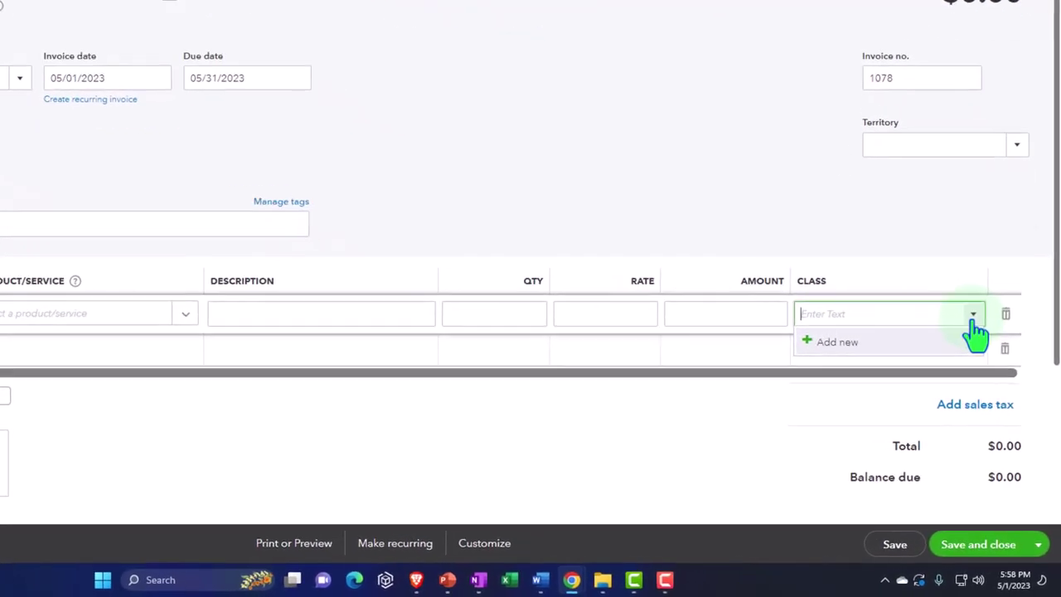
pyautogui.click(993, 379)
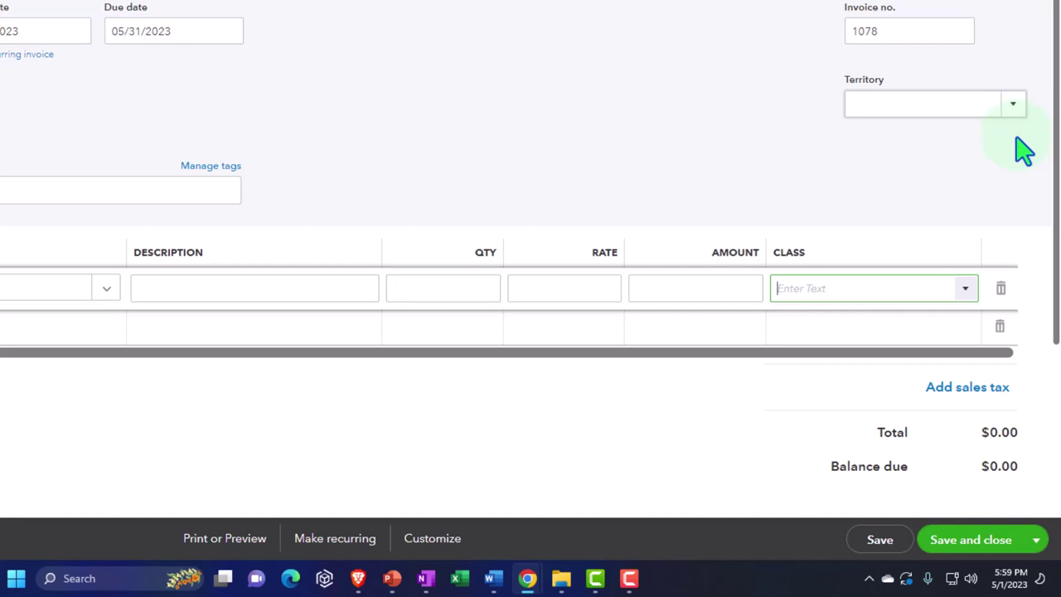
pyautogui.click(967, 291)
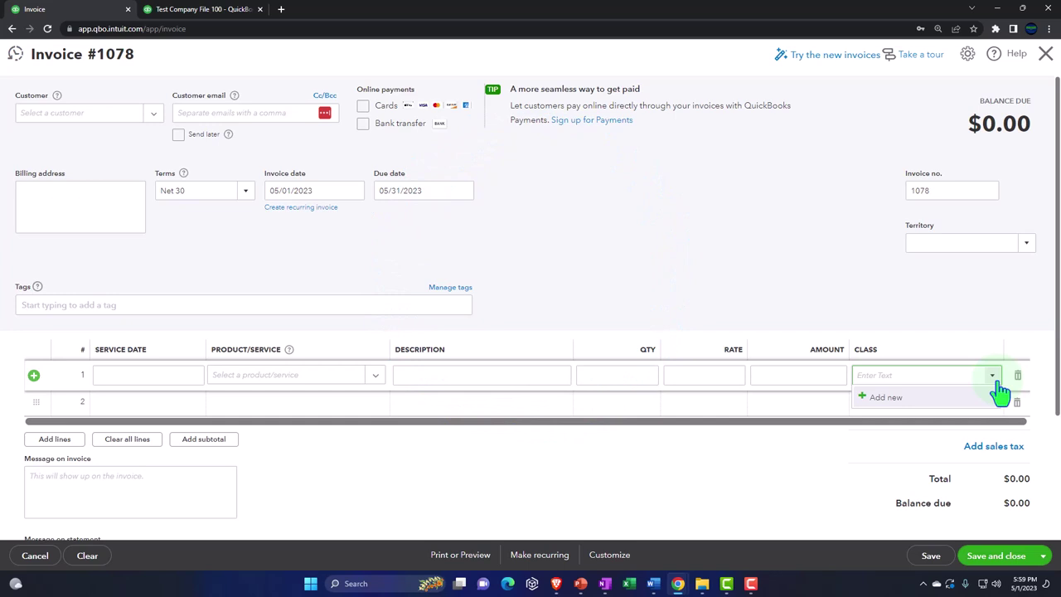
pyautogui.click(1046, 53)
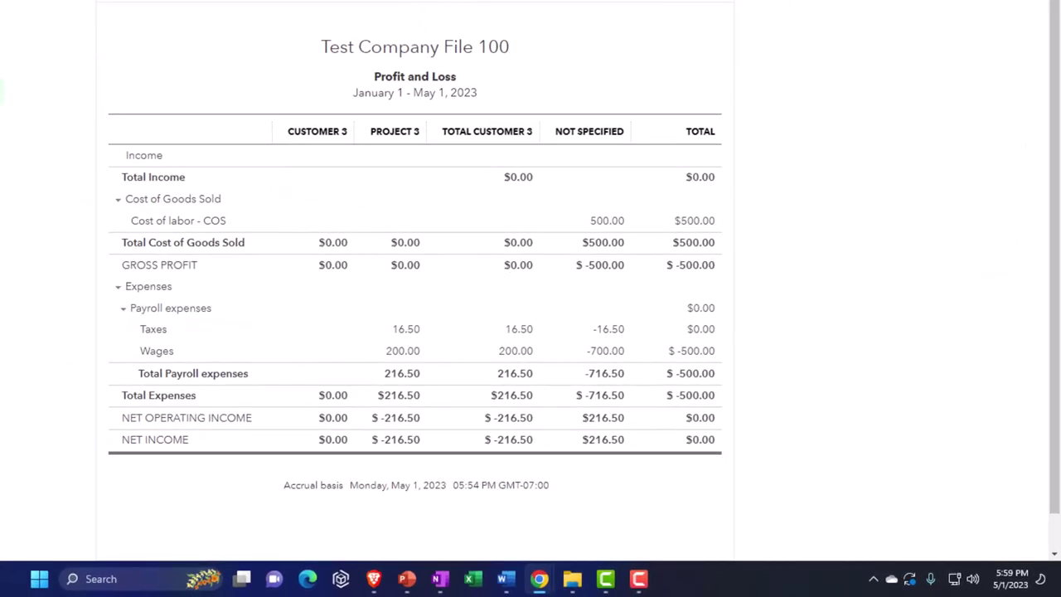
# - Run the Profit and Loss report with columns displayed by Classes
pyautogui.scroll(1, 415, 290)
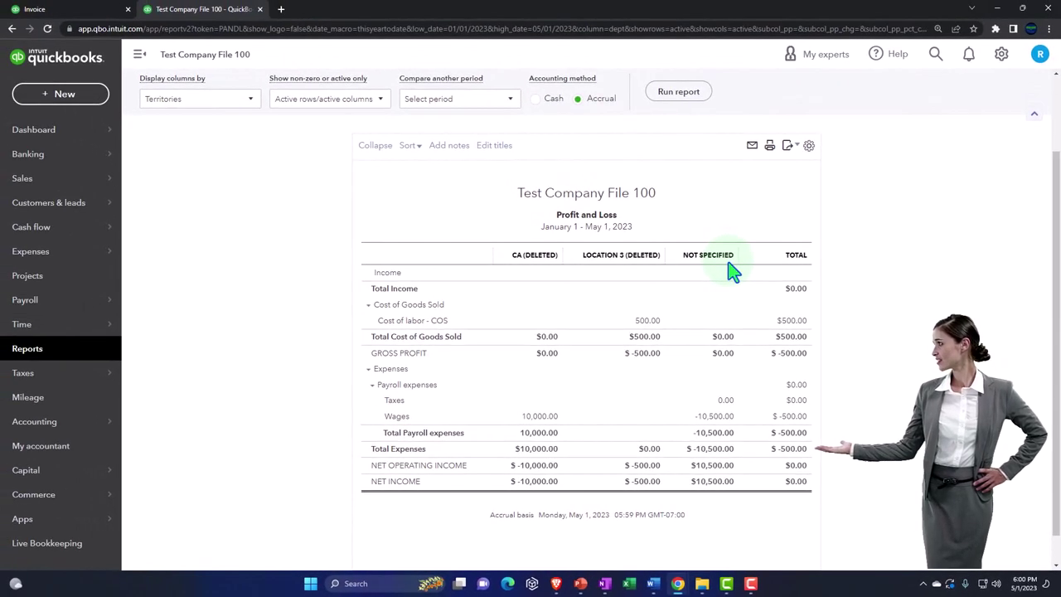
pyautogui.click(251, 101)
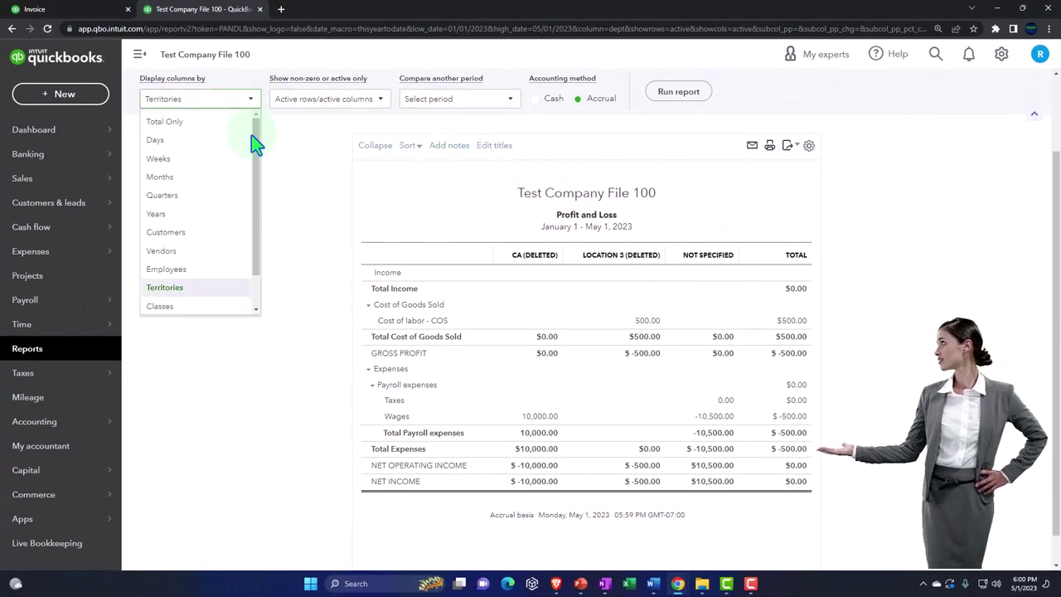
pyautogui.click(191, 309)
pyautogui.click(678, 97)
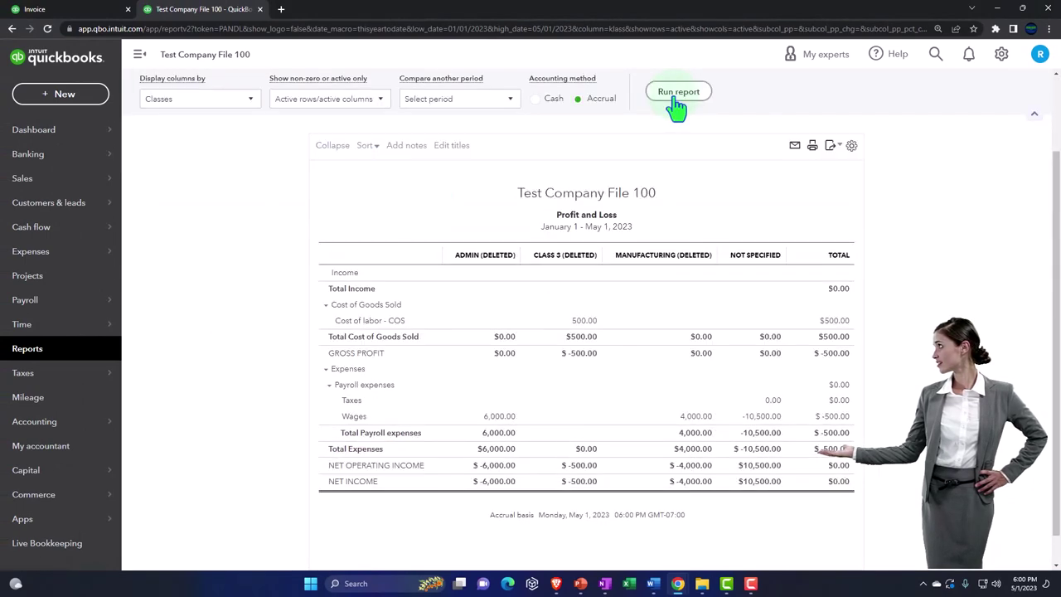
# - Run the Profit and Loss report with columns displayed by Customers, and view the other column choices without changing them
pyautogui.click(251, 101)
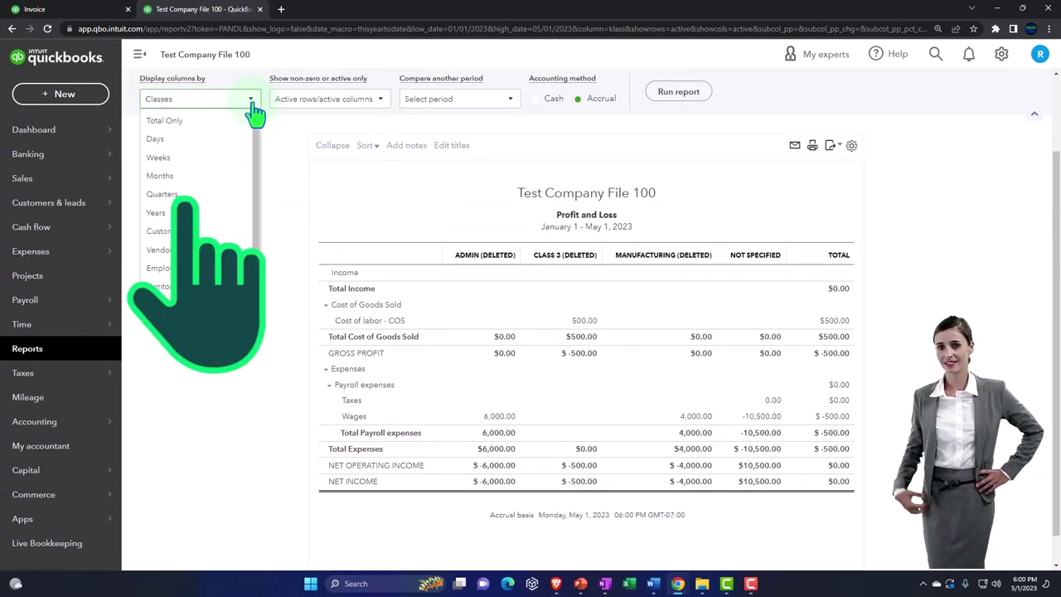
pyautogui.click(195, 231)
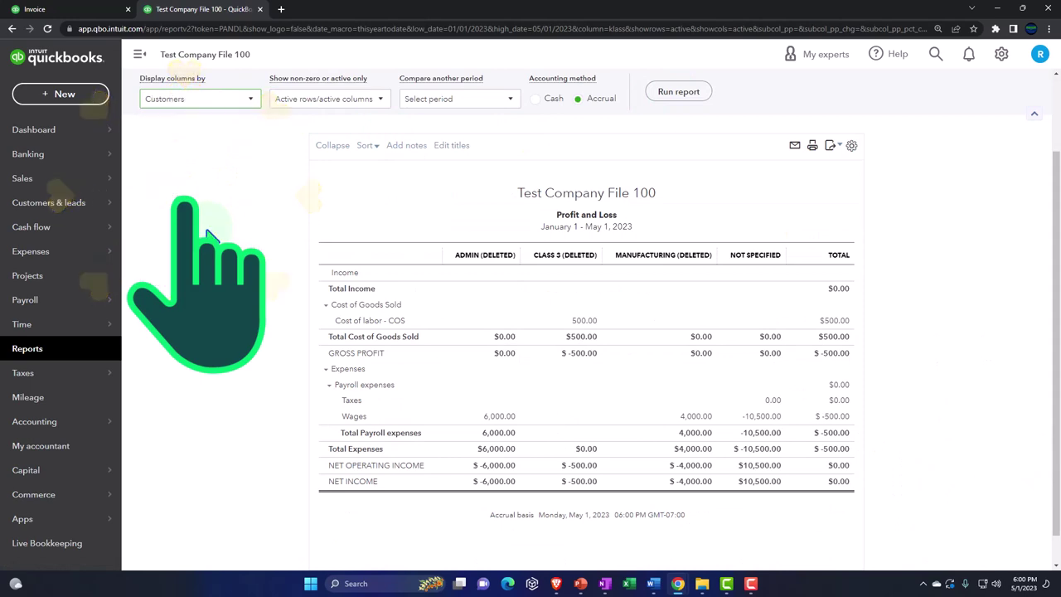
pyautogui.click(682, 94)
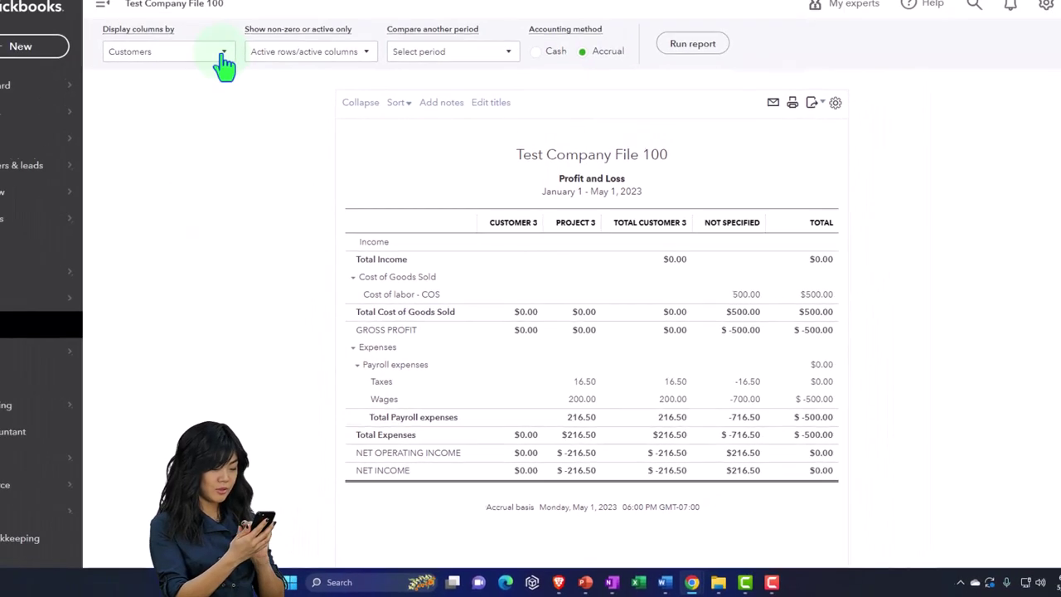
pyautogui.click(222, 56)
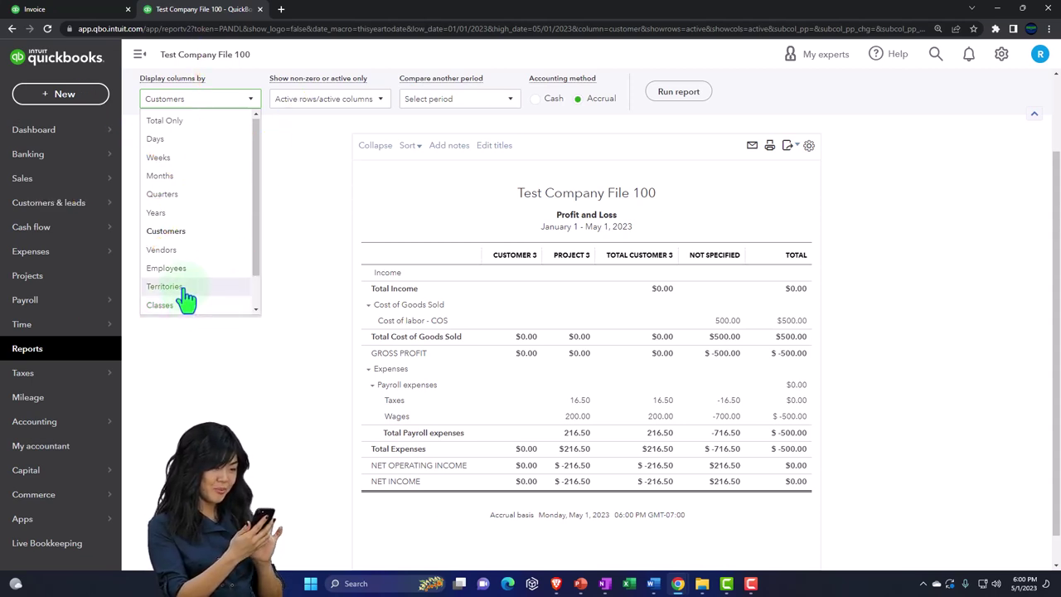
pyautogui.click(270, 269)
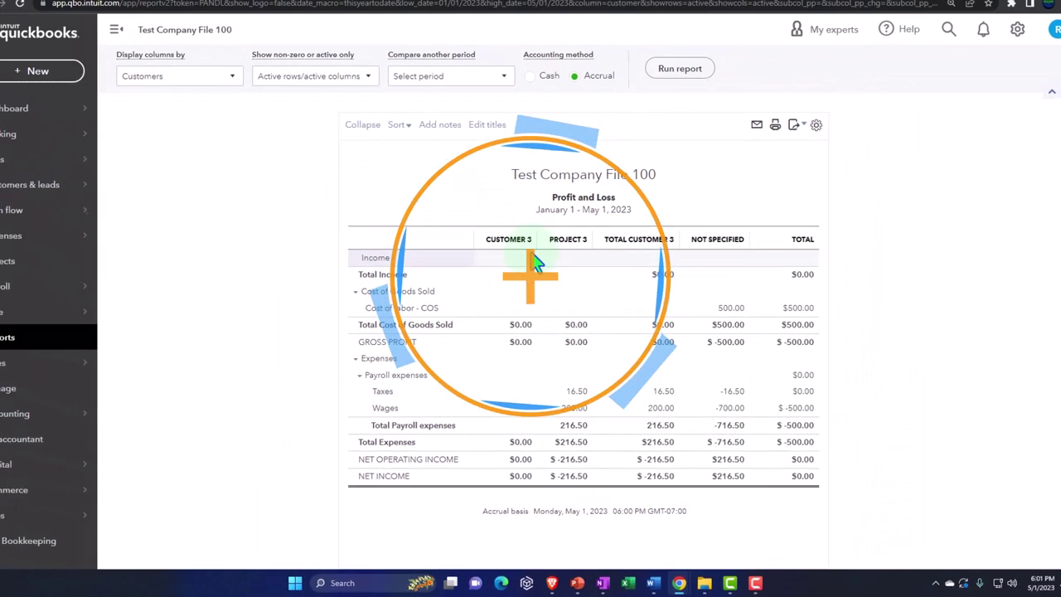
# - Go to the company's Tags list and view the choices for creating a new tag or tag group
pyautogui.click(93, 12)
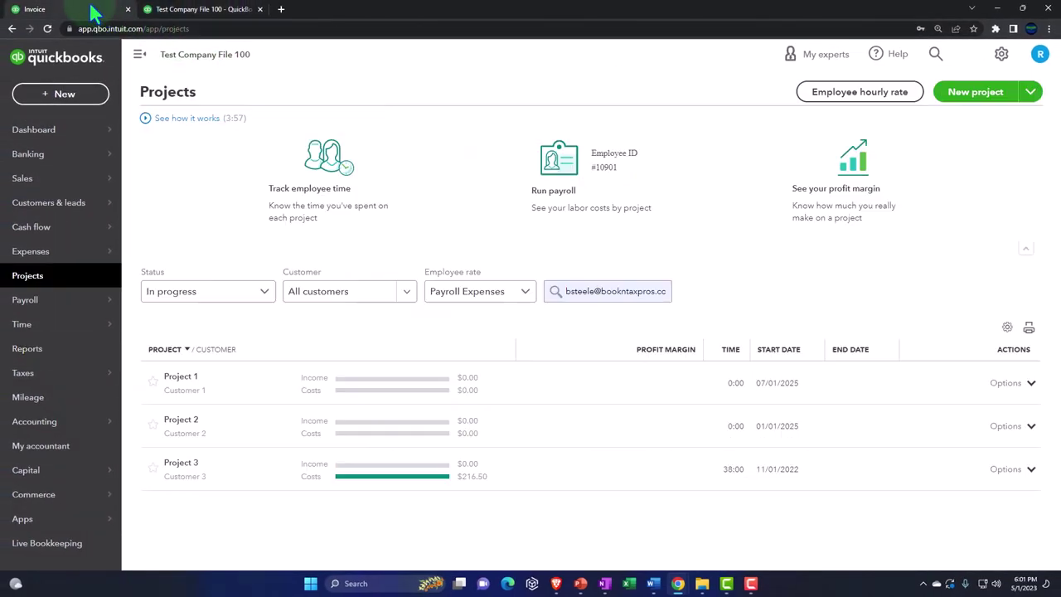
pyautogui.click(1001, 56)
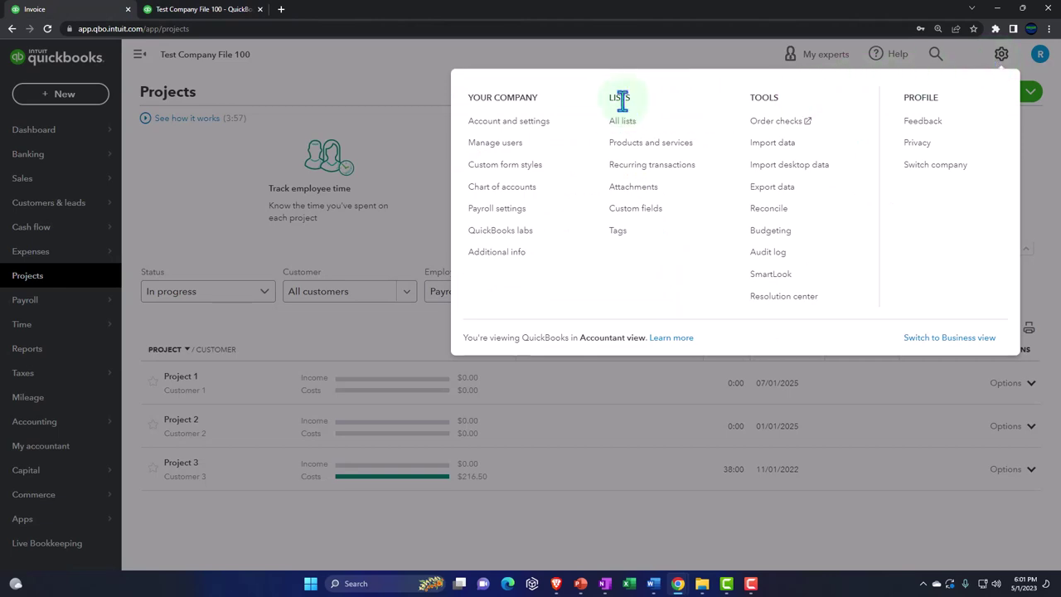
pyautogui.click(622, 233)
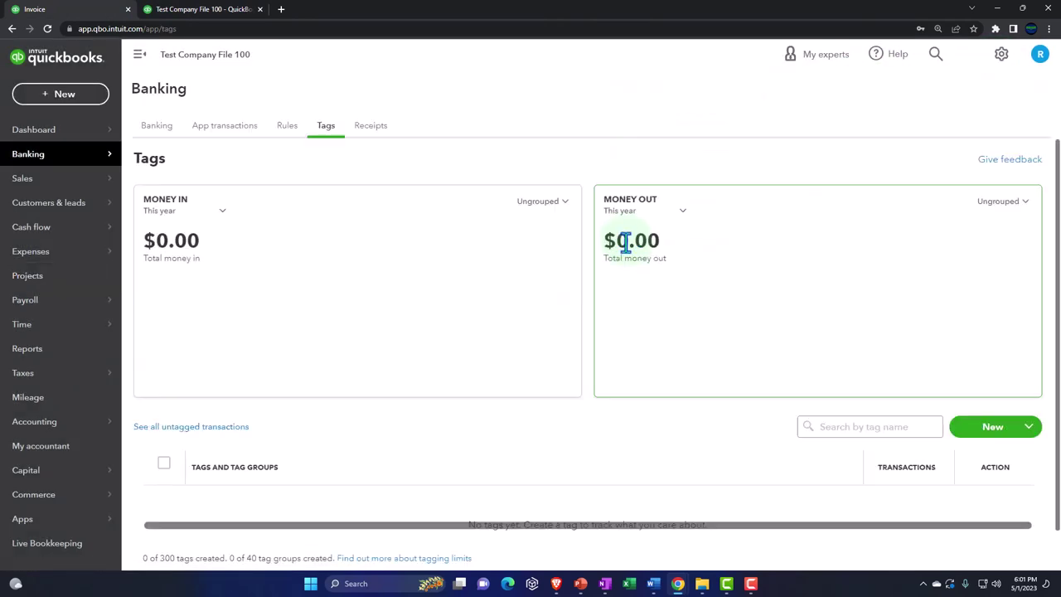
pyautogui.click(336, 135)
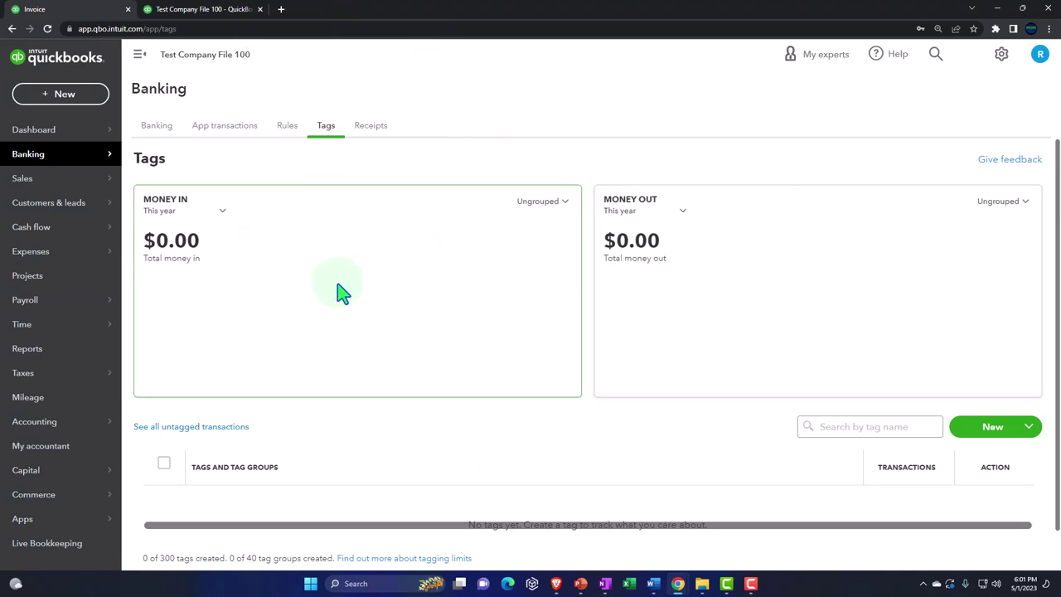
pyautogui.scroll(-1, 343, 295)
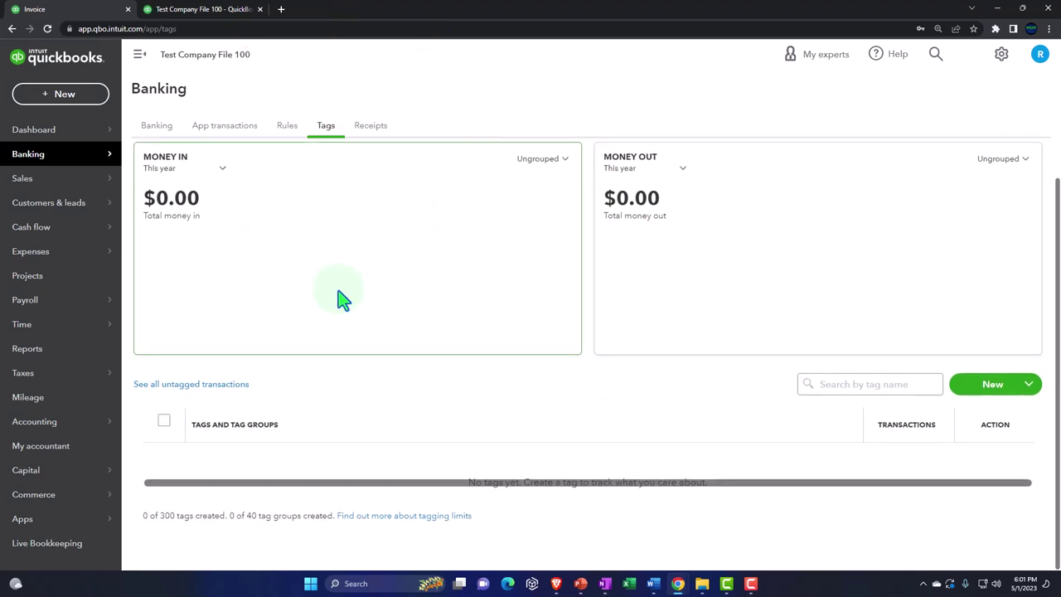
pyautogui.click(1028, 386)
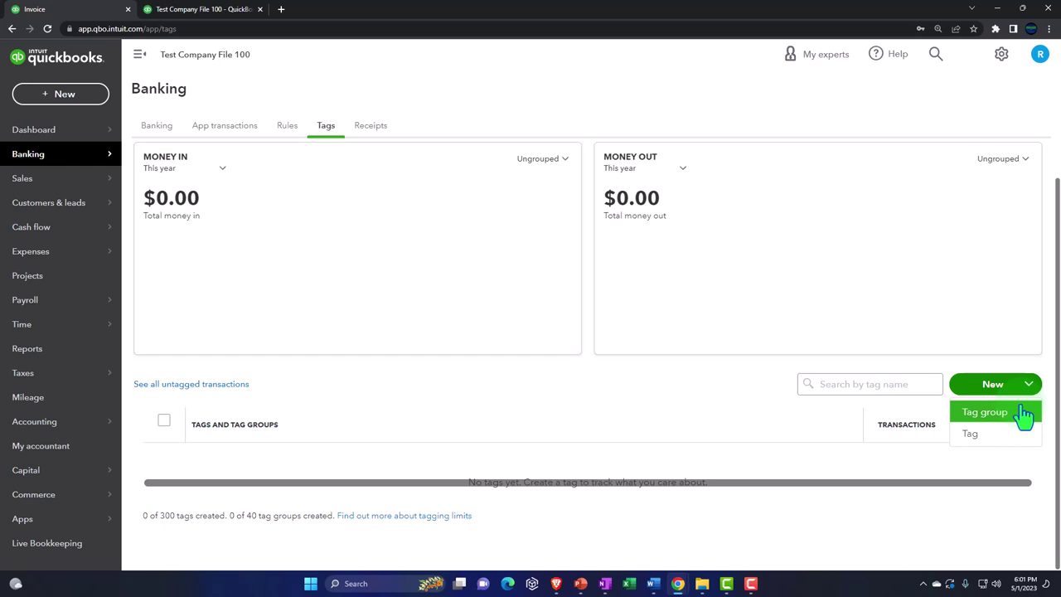
pyautogui.click(746, 473)
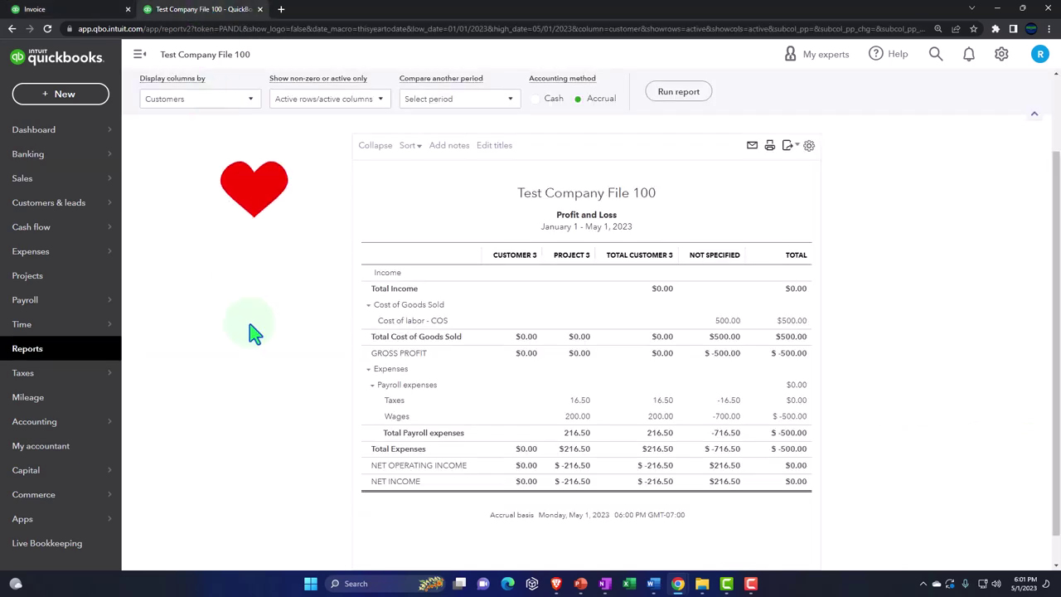
# - Review the column choices of the Profit and Loss report through Ungrouped tags, and set its display columns to Classes
pyautogui.scroll(2, 262, 280)
pyautogui.click(250, 197)
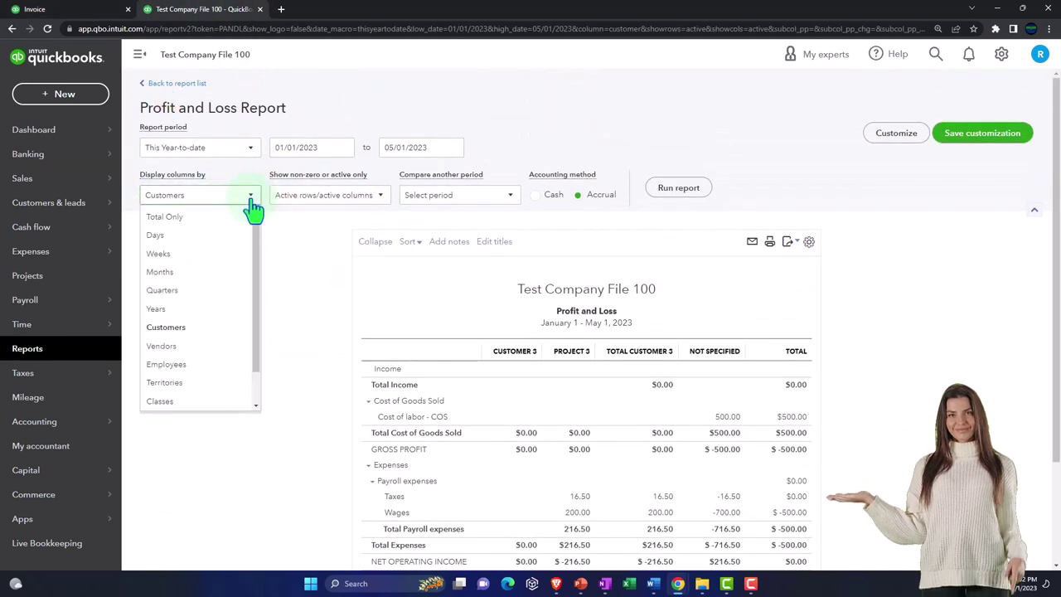
pyautogui.scroll(-2, 222, 322)
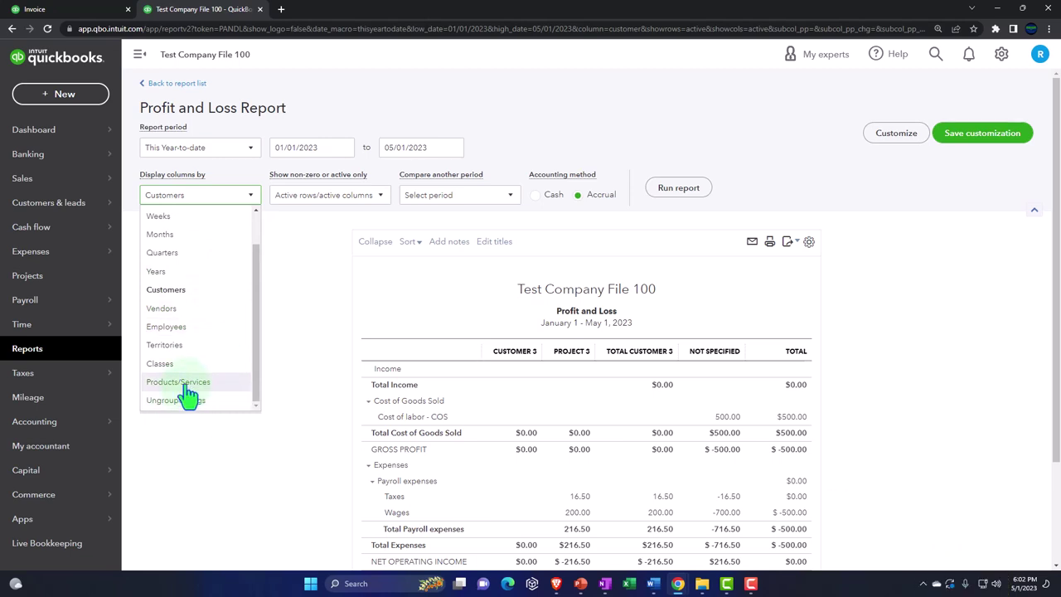
pyautogui.click(214, 454)
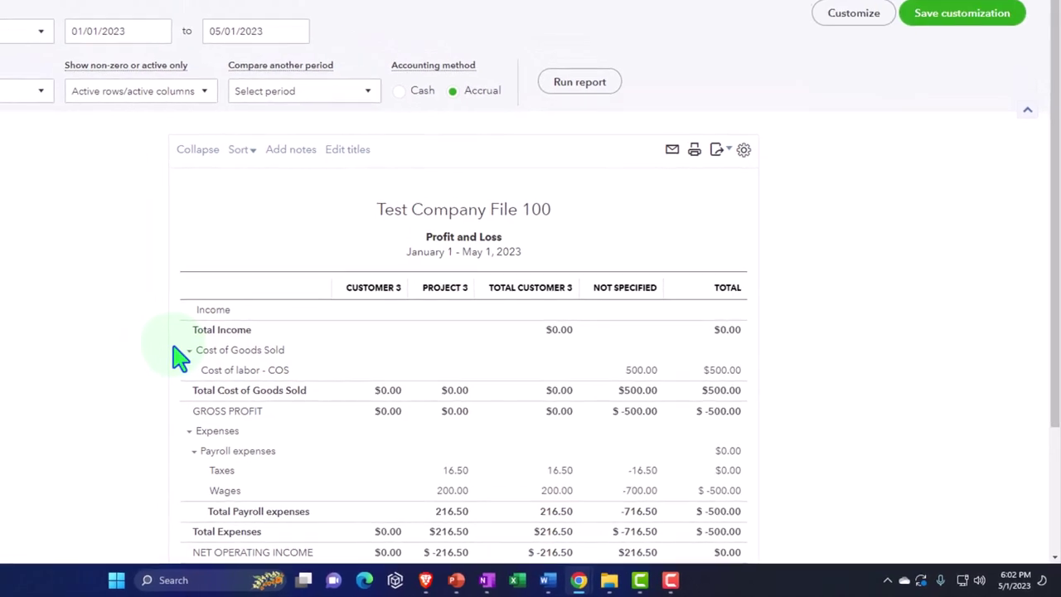
pyautogui.click(43, 94)
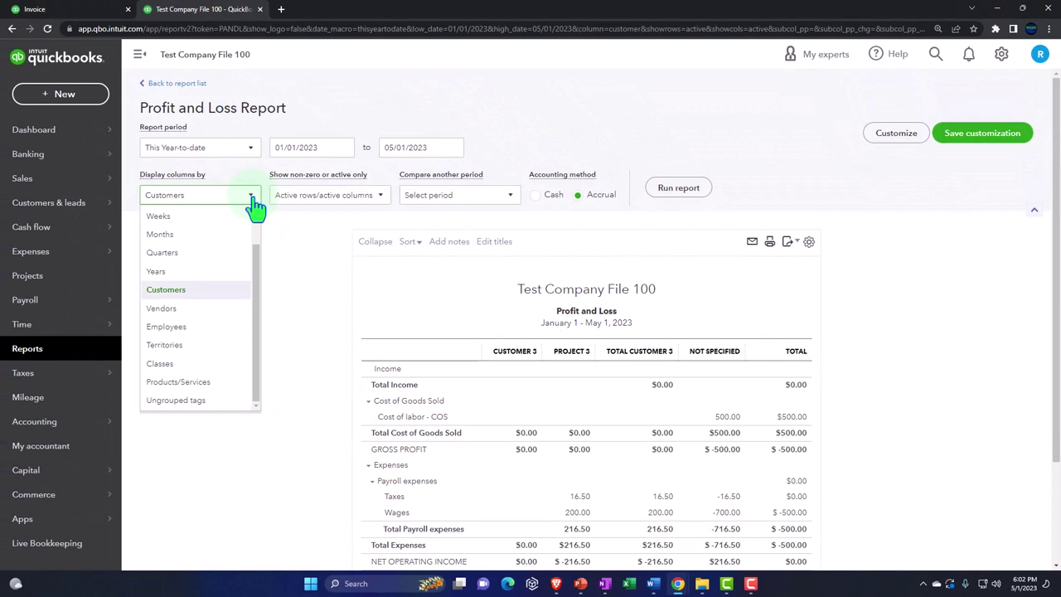
pyautogui.click(189, 365)
# - Examine the filters in the report customization, including the Territory filter's choices, and close it without running the report
pyautogui.click(889, 134)
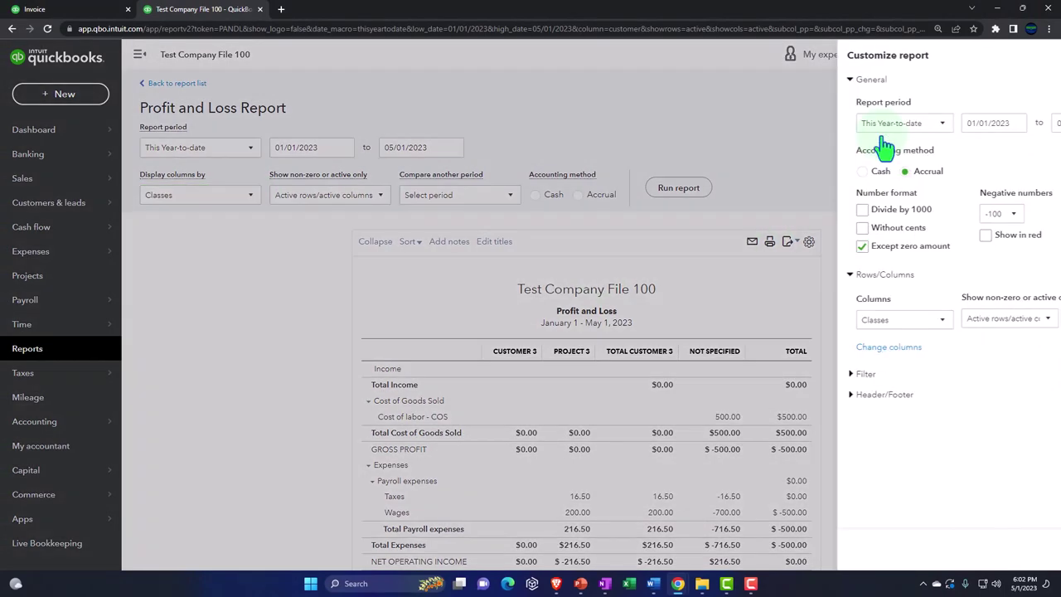
pyautogui.click(737, 376)
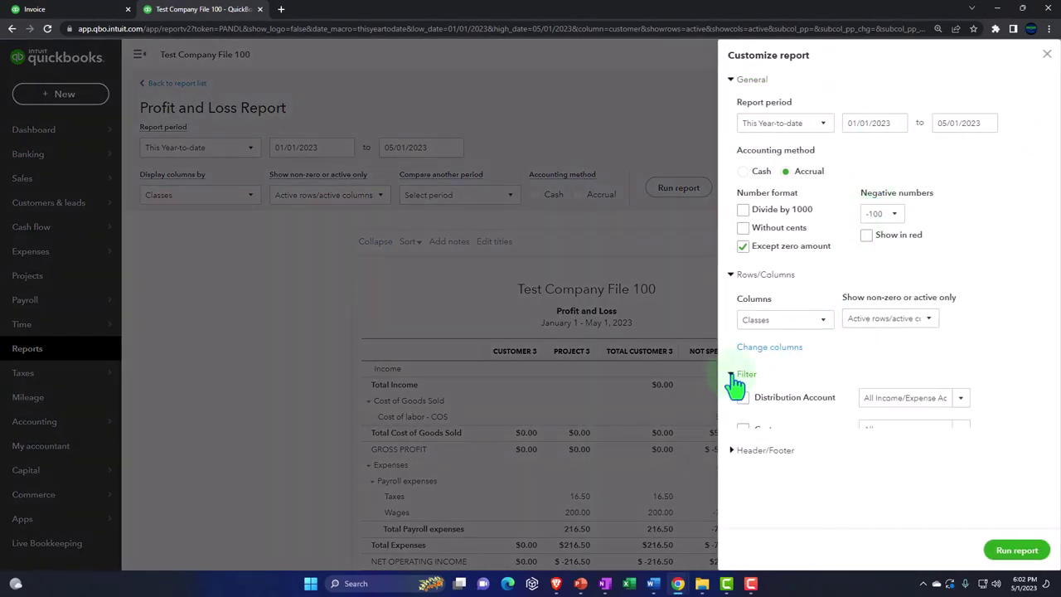
pyautogui.scroll(-2, 775, 377)
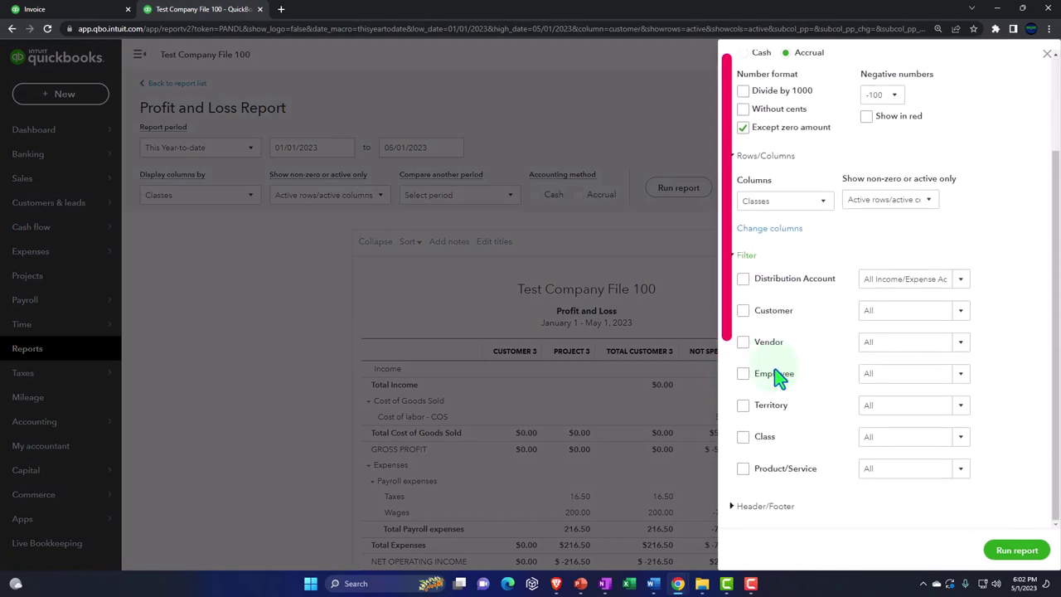
pyautogui.click(960, 406)
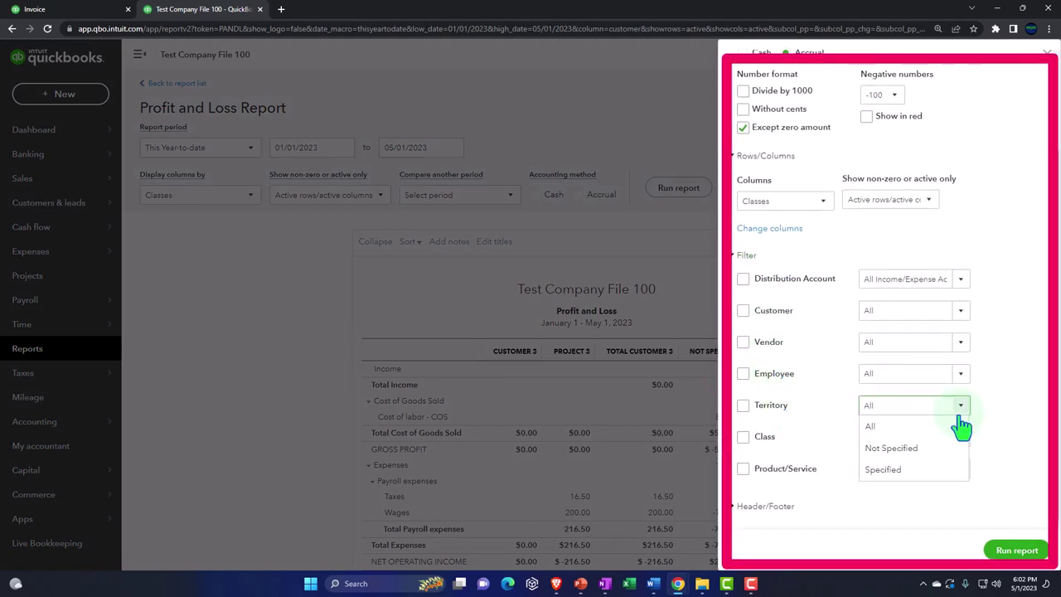
pyautogui.click(1046, 54)
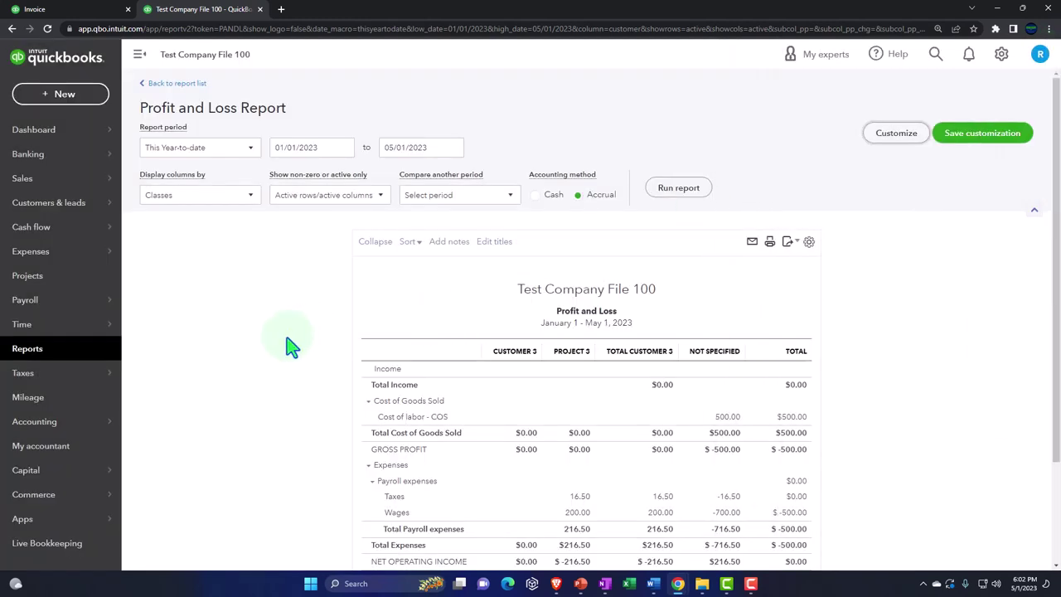